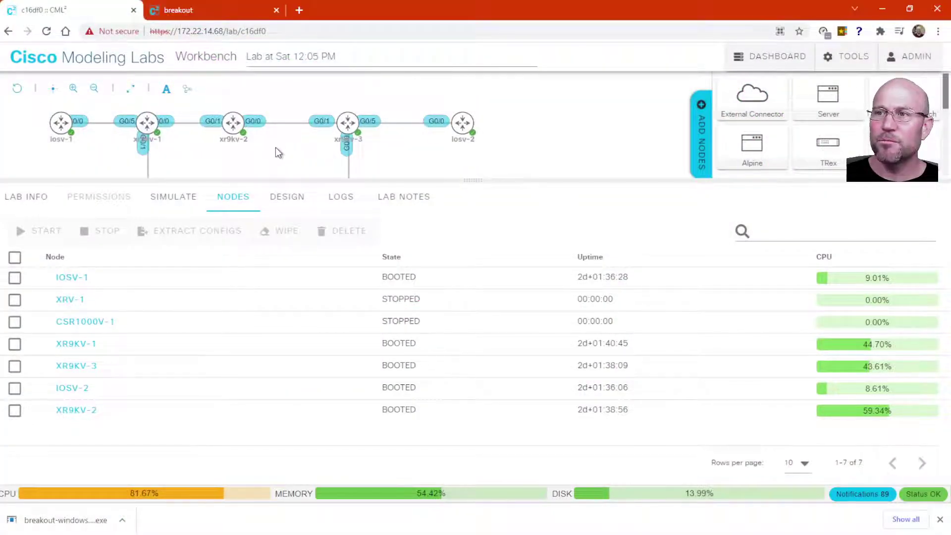
# Select the xr9kv-2 router node on the topology canvas to show its action ring
pyautogui.click(237, 128)
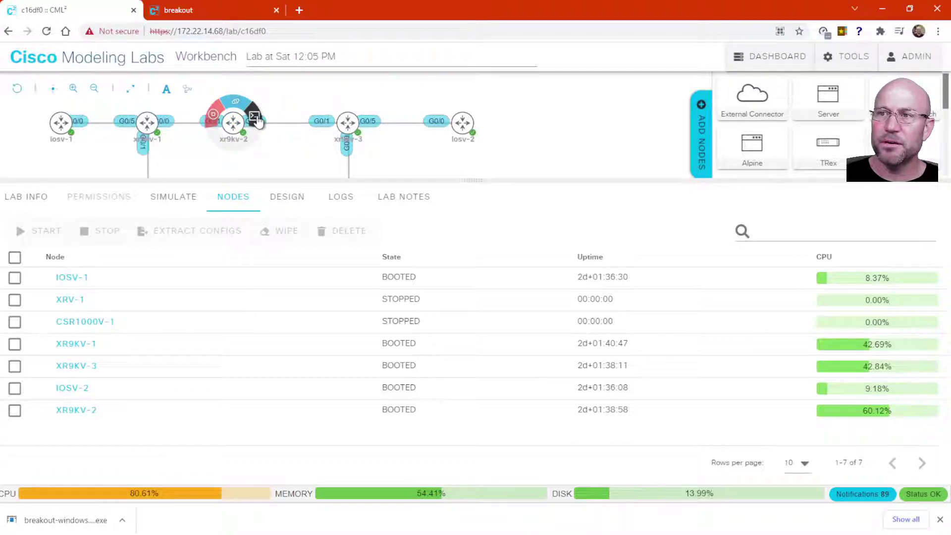
# Open the xr9kv-2 terminal console and wake it to a login prompt
pyautogui.click(77, 410)
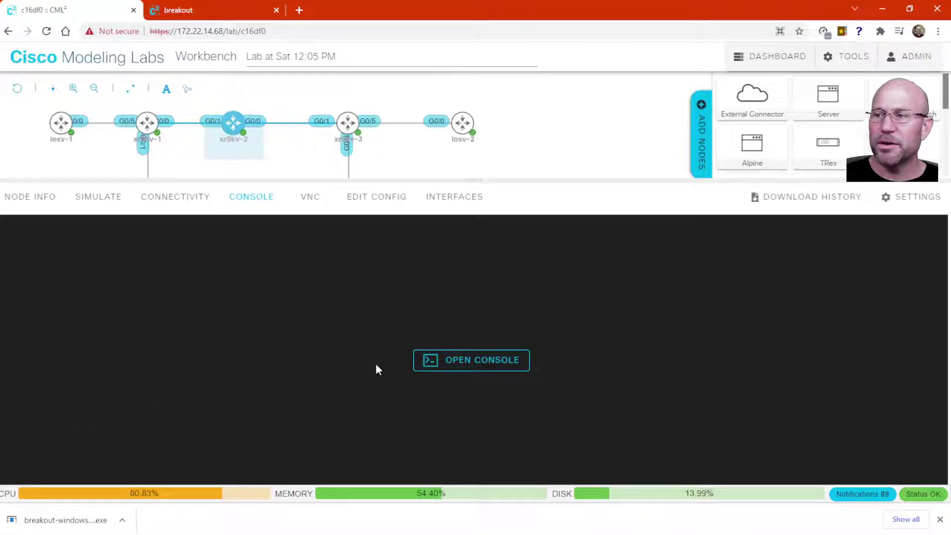
pyautogui.click(483, 367)
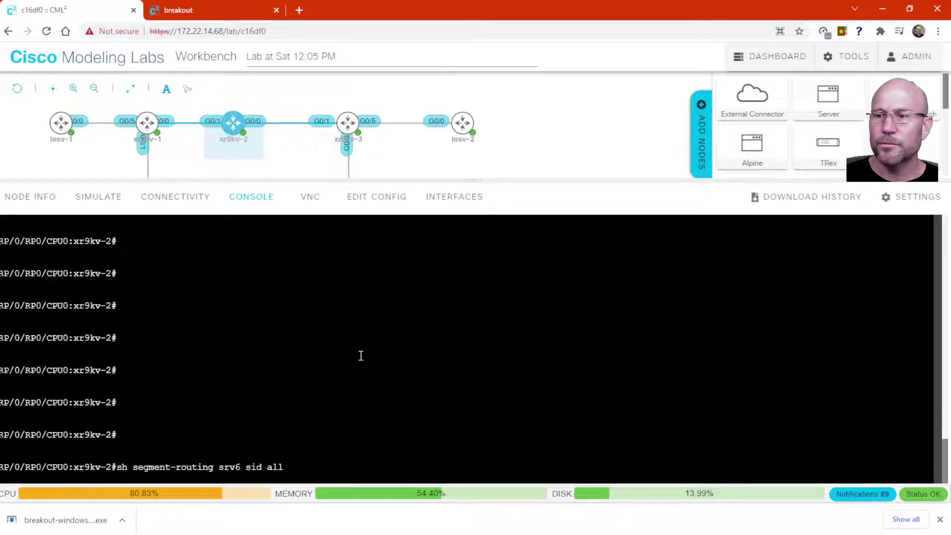
pyautogui.press('Return')
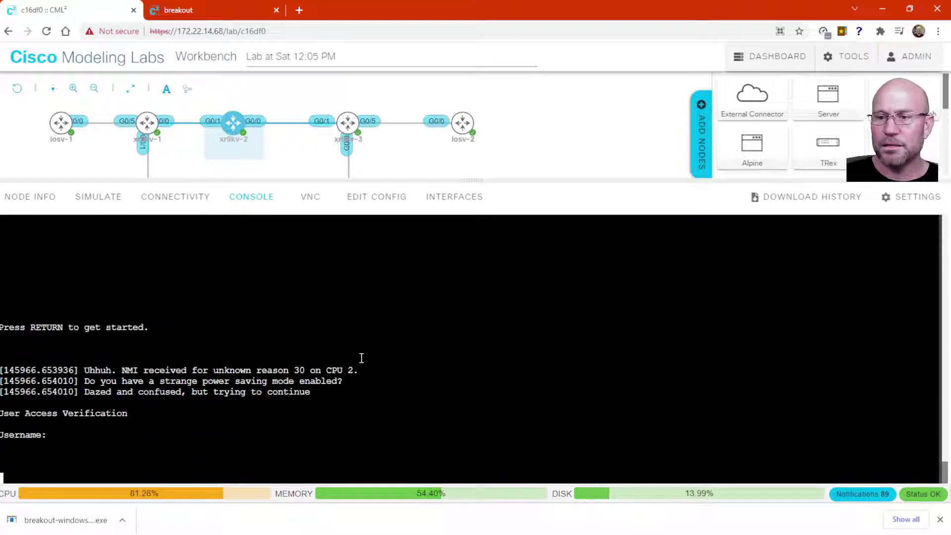
pyautogui.press('Return')
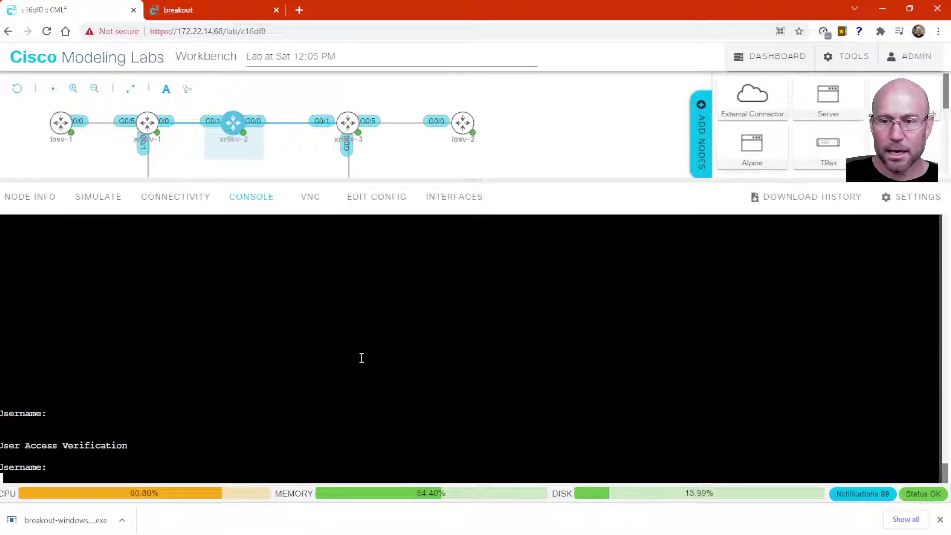
pyautogui.press('Return')
# Log in as cisco with the account password to reach the RP/0/RP0/CPU0:xr9kv-2# prompt
pyautogui.write('cisco')
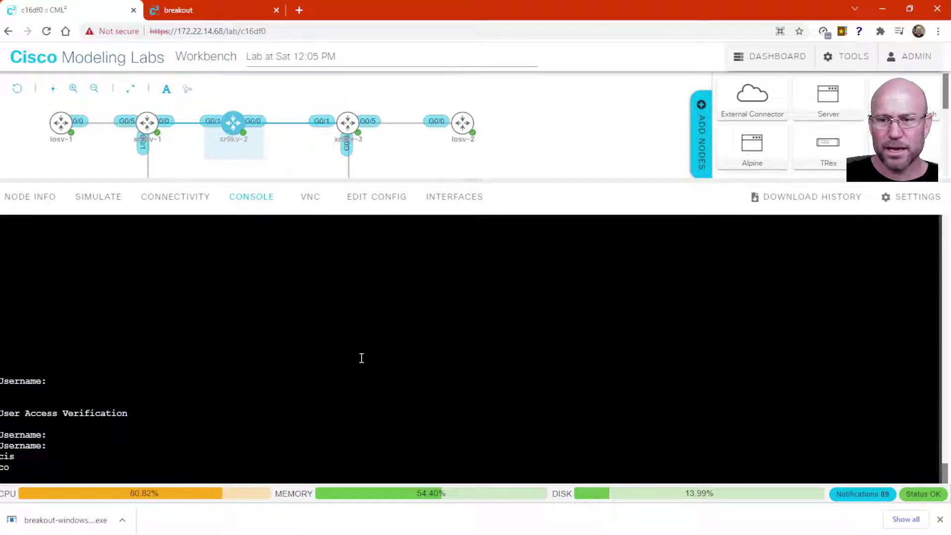
pyautogui.press('Return')
pyautogui.press('Return')
pyautogui.press('Return')
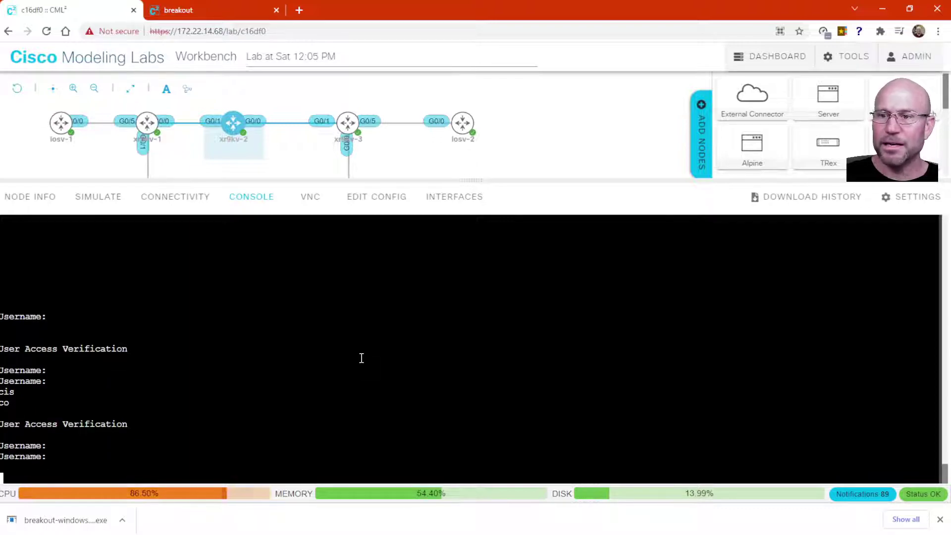
pyautogui.press('Return')
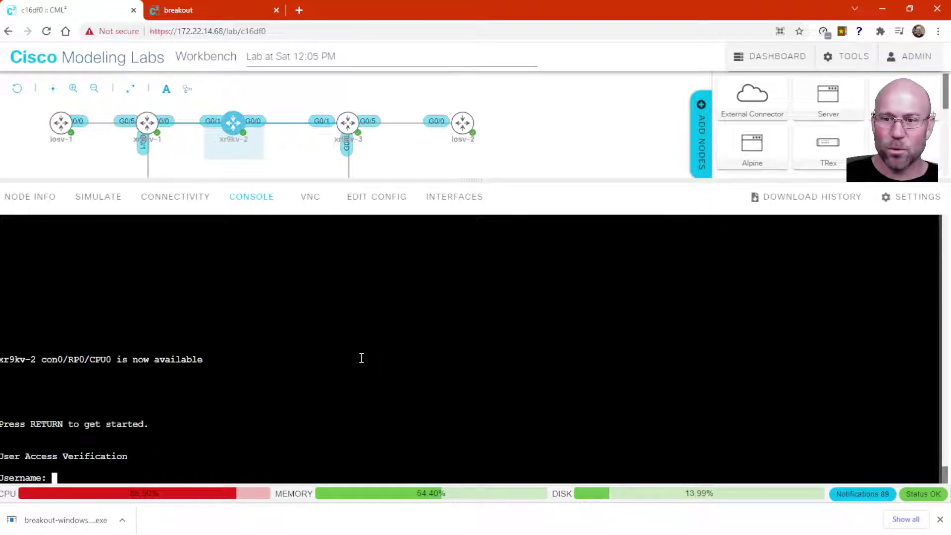
pyautogui.write('cisco')
pyautogui.press('Return')
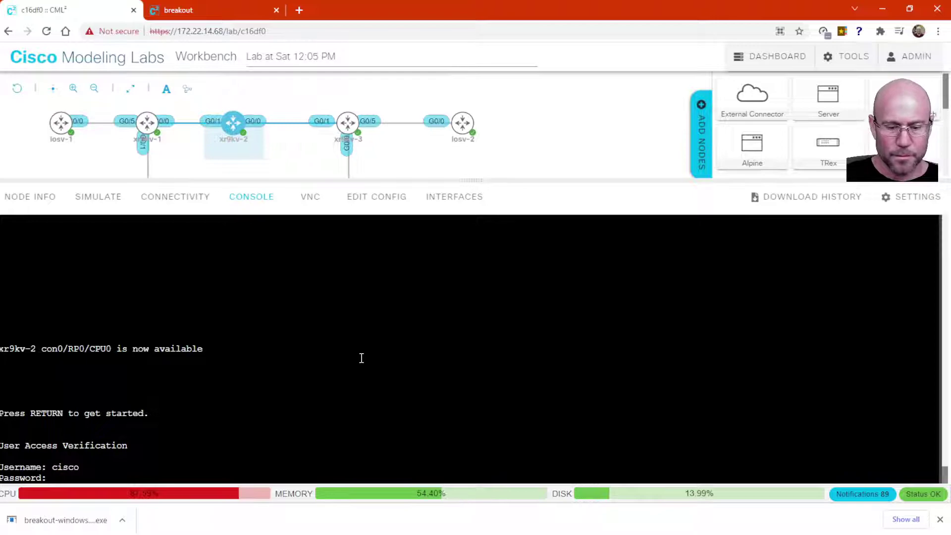
pyautogui.write('cisco')
pyautogui.press('Return')
pyautogui.press('Return')
pyautogui.press('Return')
pyautogui.press('Return')
pyautogui.press('Return')
pyautogui.press('Return')
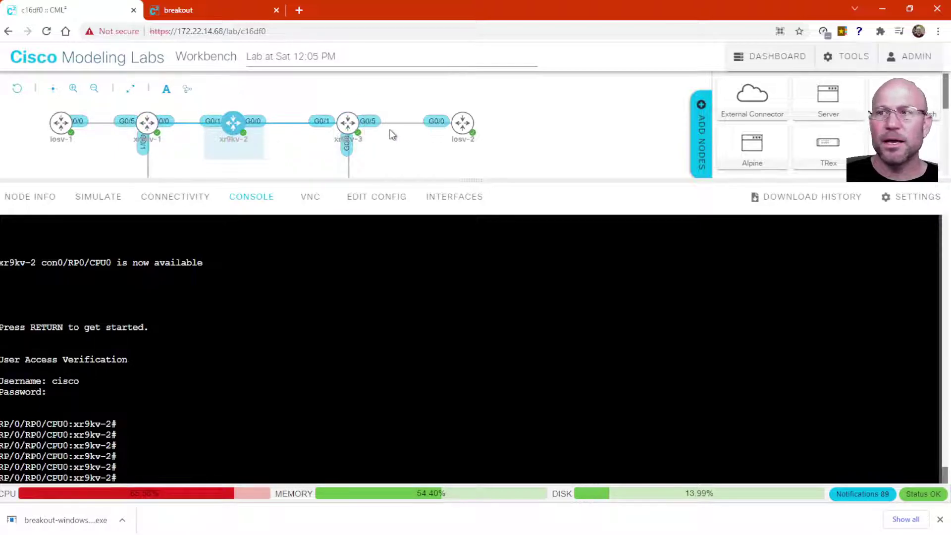
# Open the xr9kv-3 terminal console from its ring icon and wake it for a login prompt
pyautogui.click(369, 119)
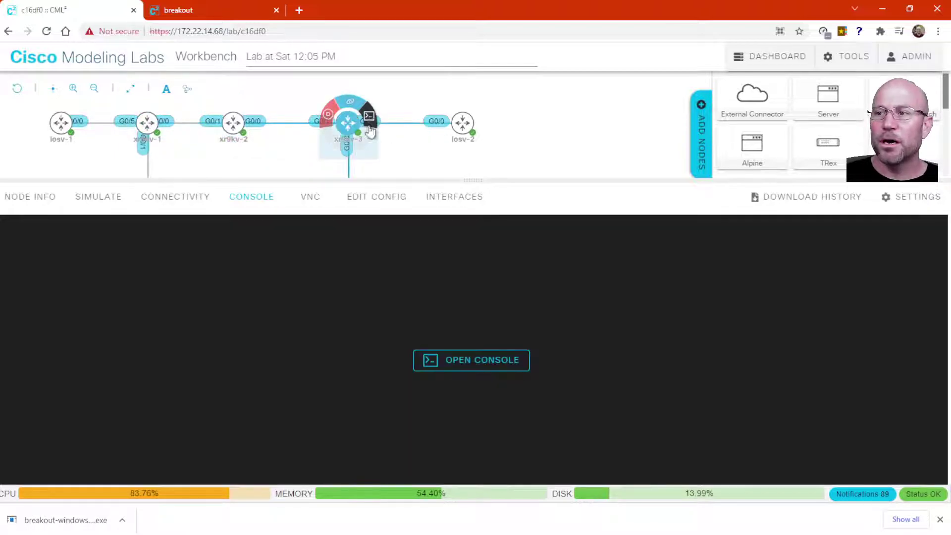
pyautogui.click(474, 364)
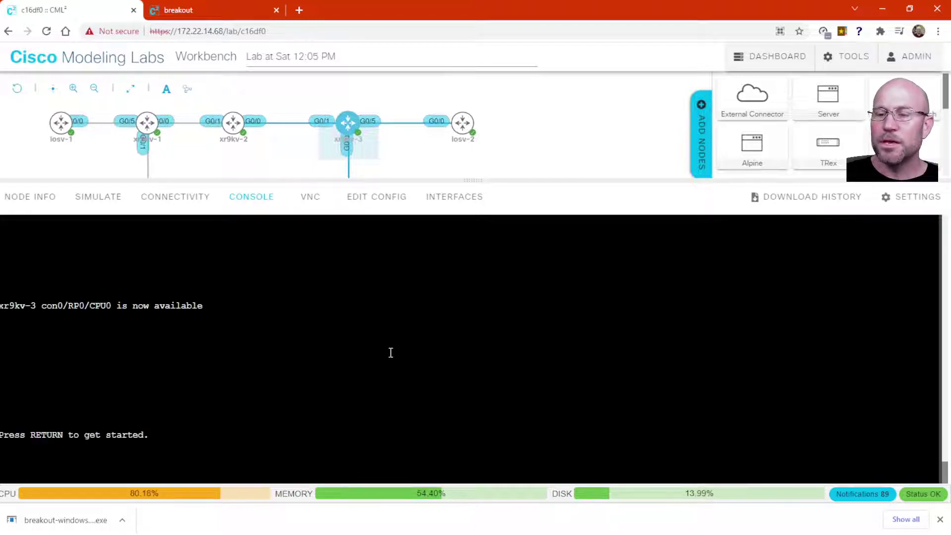
pyautogui.press('Return')
pyautogui.press('Return')
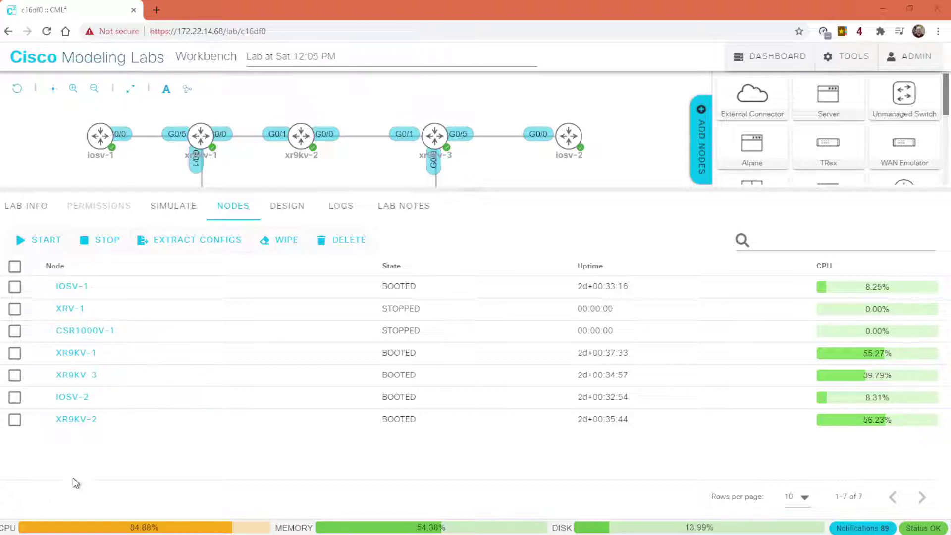
# Go to the Download page of the Breakout Tool documentation
pyautogui.click(853, 60)
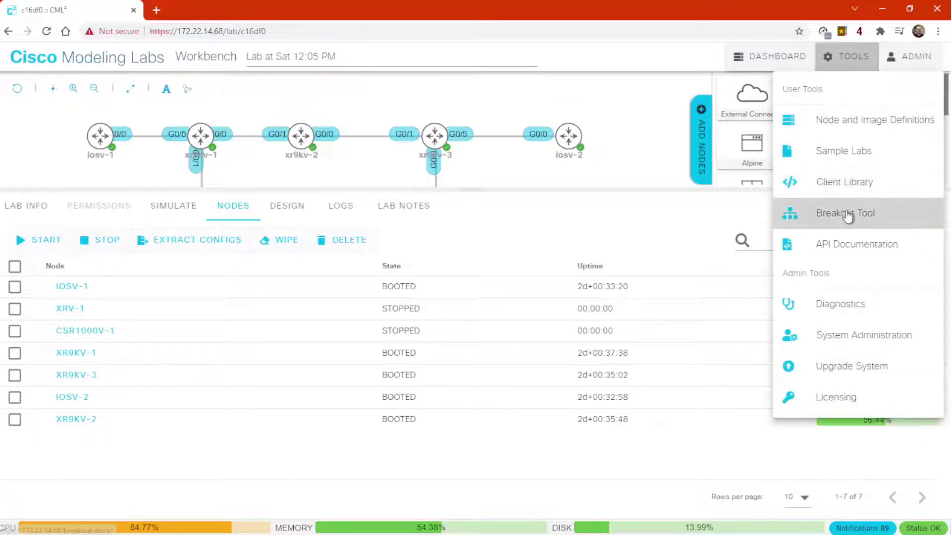
pyautogui.click(847, 214)
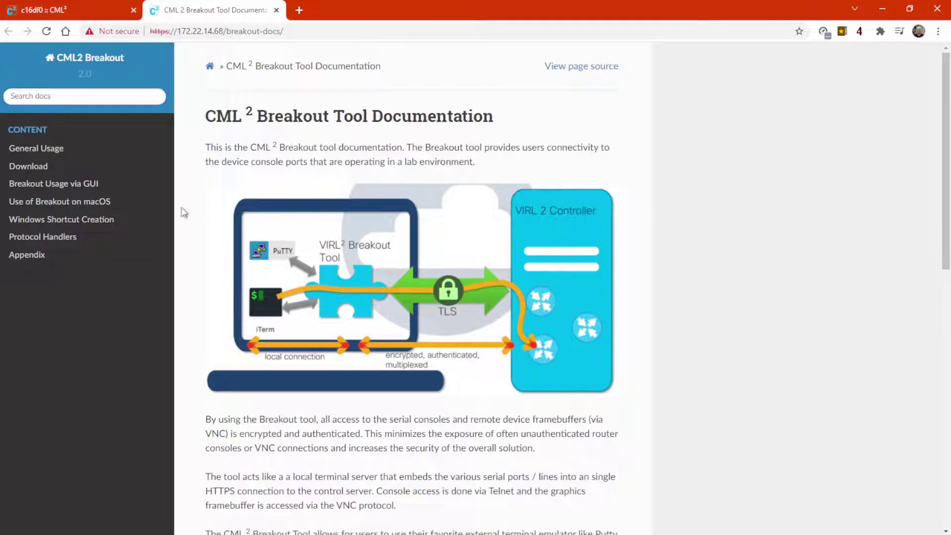
pyautogui.click(30, 168)
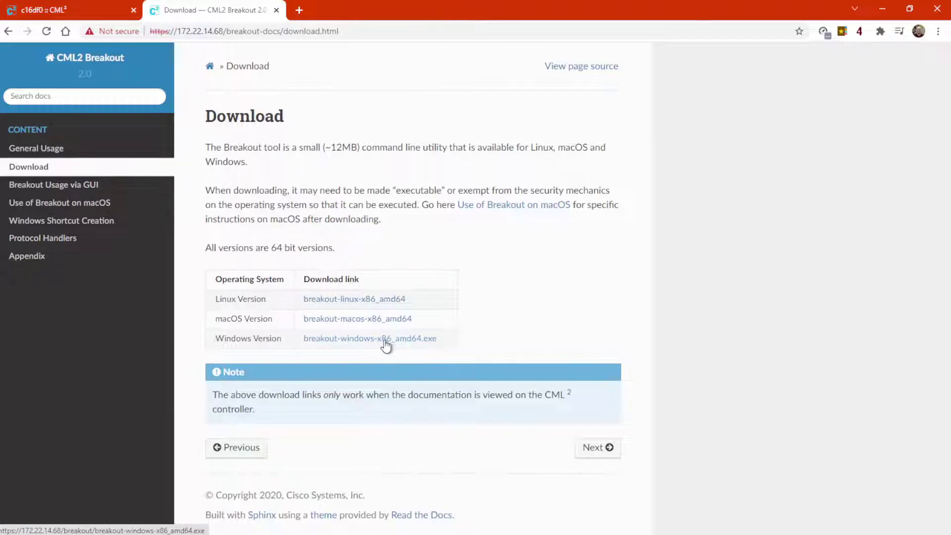
# Download breakout-windows-x86_amd64.exe for Windows and show it in its folder
pyautogui.click(384, 341)
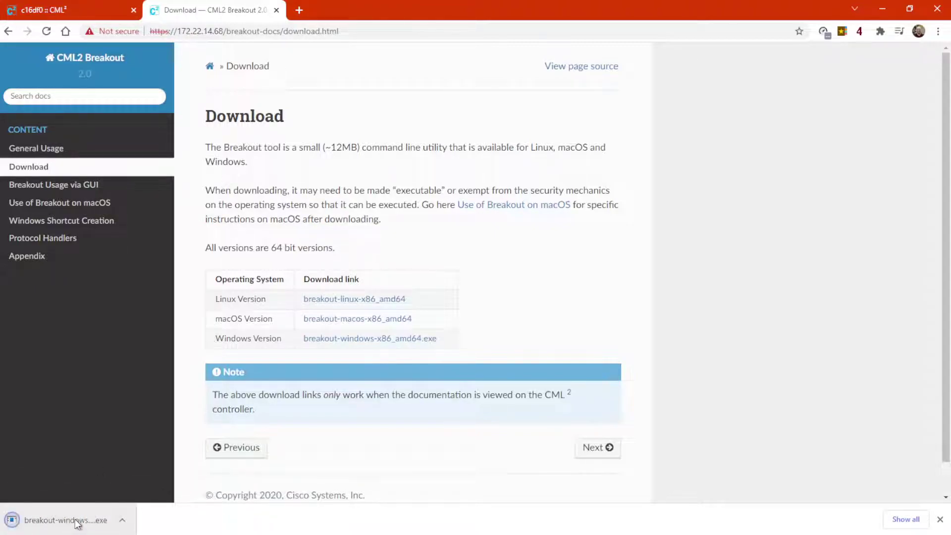
pyautogui.rightClick(77, 524)
pyautogui.click(102, 489)
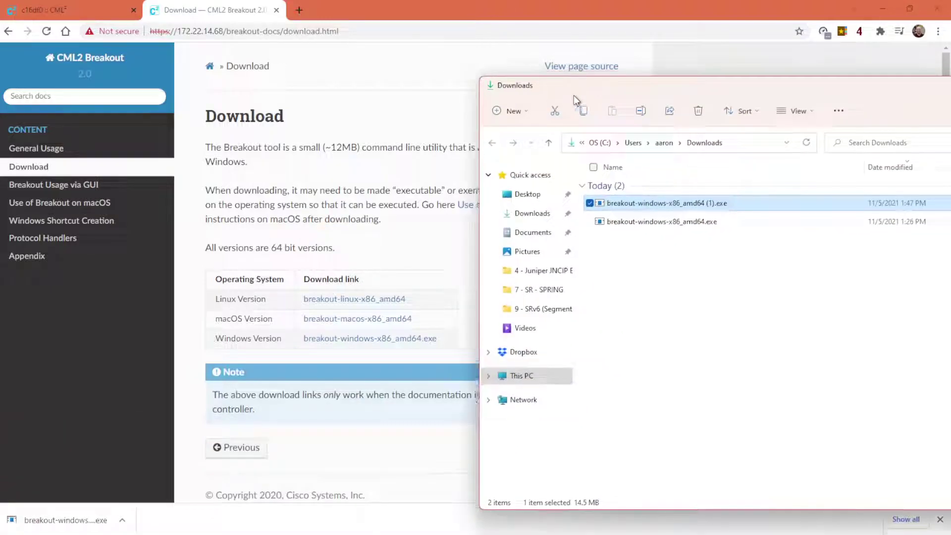
# Delete the duplicate (1) Breakout download in Downloads and select the folder path
pyautogui.moveTo(574, 95); pyautogui.dragTo(203, 68)
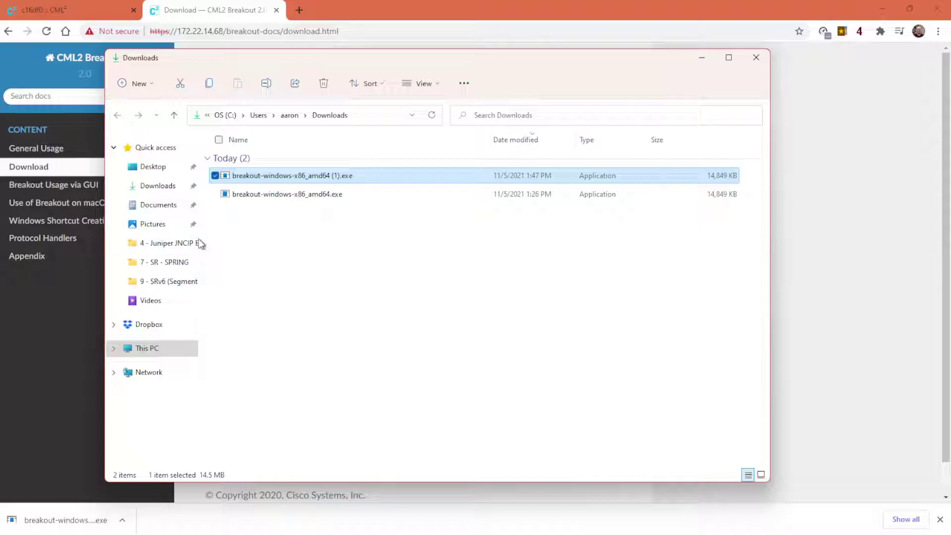
pyautogui.moveTo(200, 238); pyautogui.dragTo(119, 254)
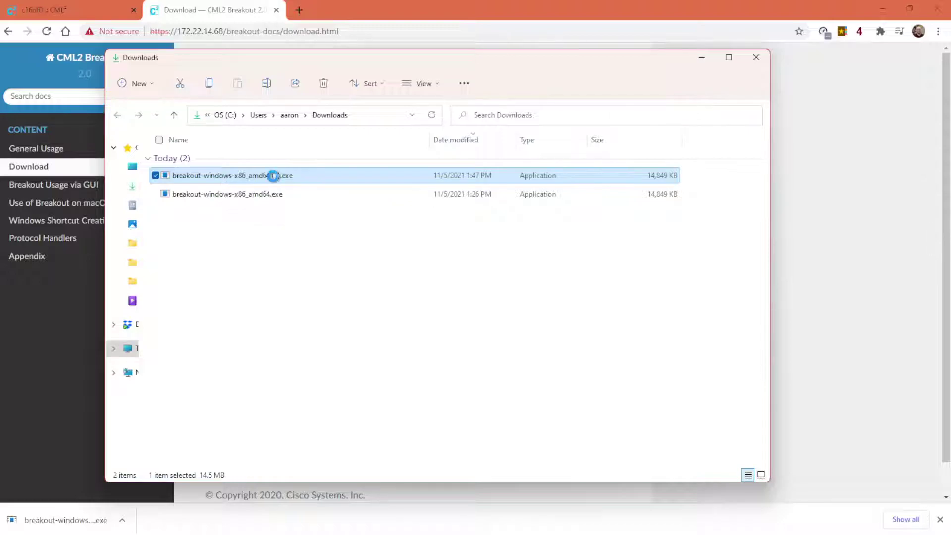
pyautogui.rightClick(275, 178)
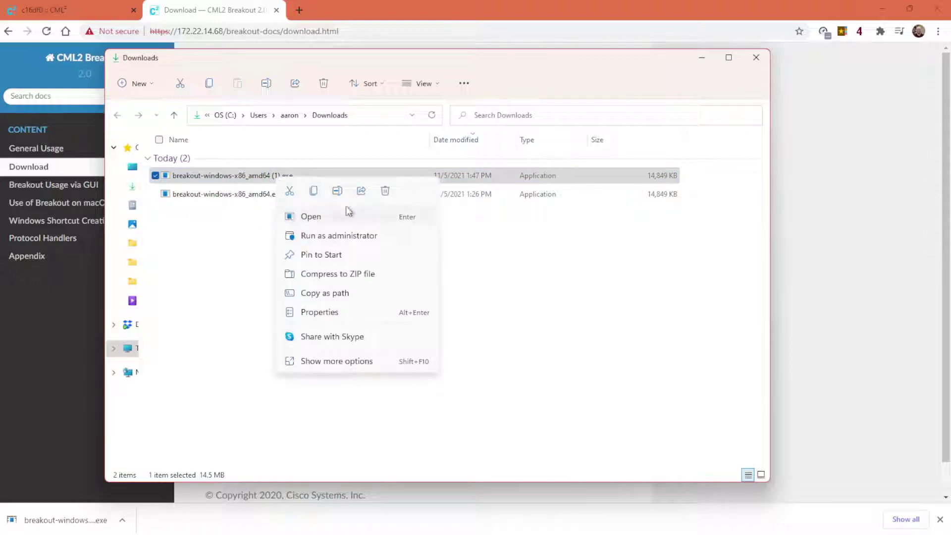
pyautogui.click(374, 210)
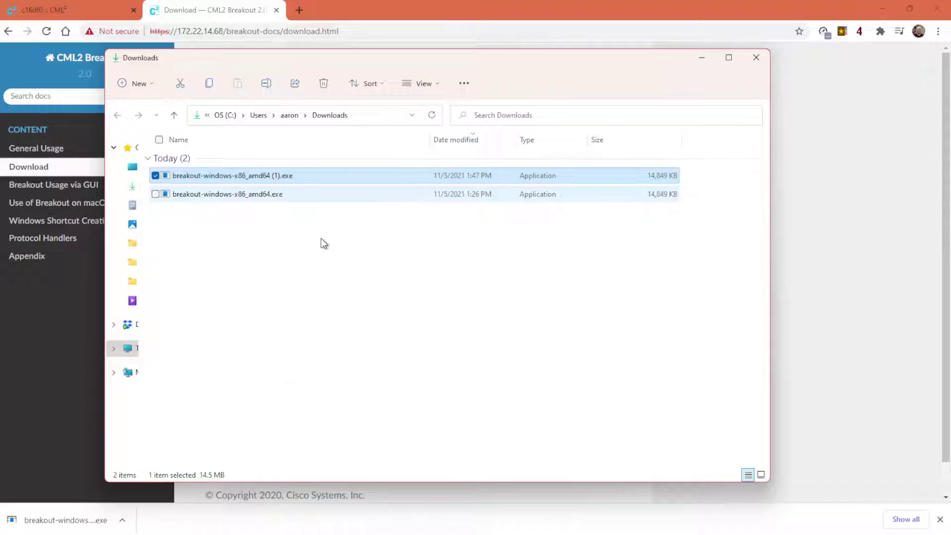
pyautogui.click(382, 117)
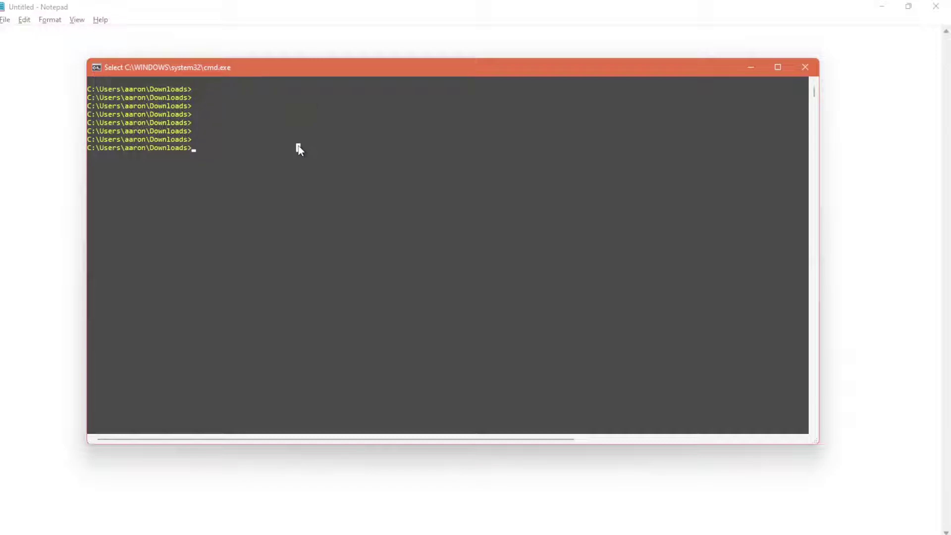
# List Downloads with dir /o/p and run breakout-windows-x86_amd64.exe to show its usage help
pyautogui.press('Escape')
pyautogui.write('dir /o/p')
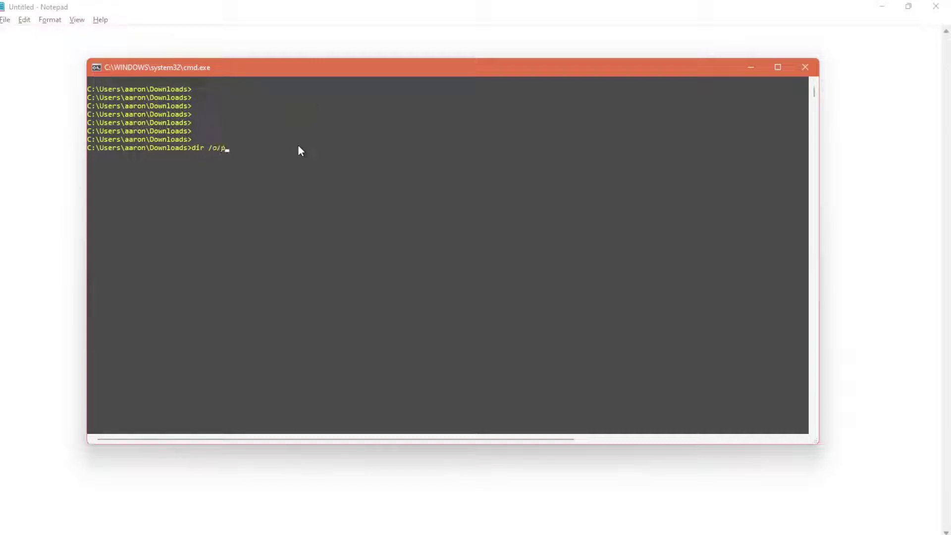
pyautogui.press('Return')
pyautogui.press('Return')
pyautogui.press('Return')
pyautogui.press('Return')
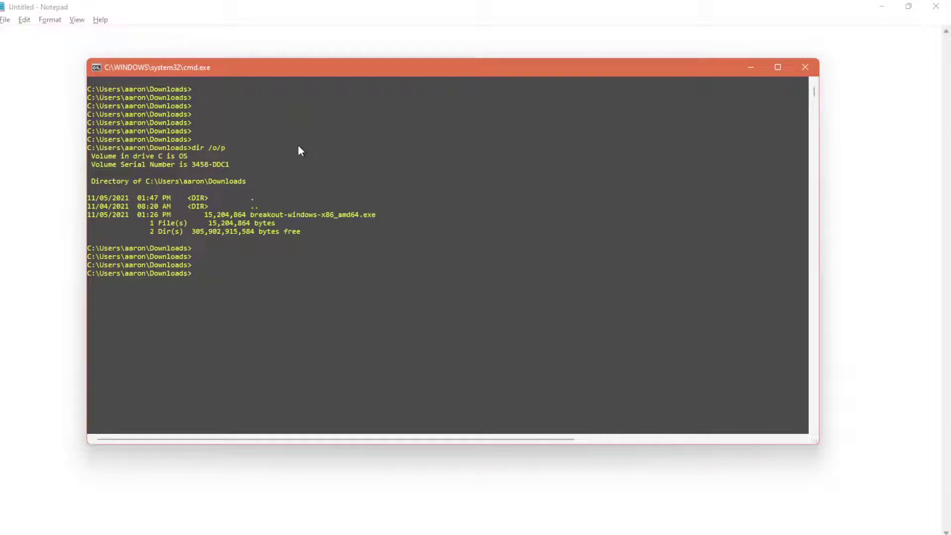
pyautogui.write('bre')
pyautogui.press('Tab')
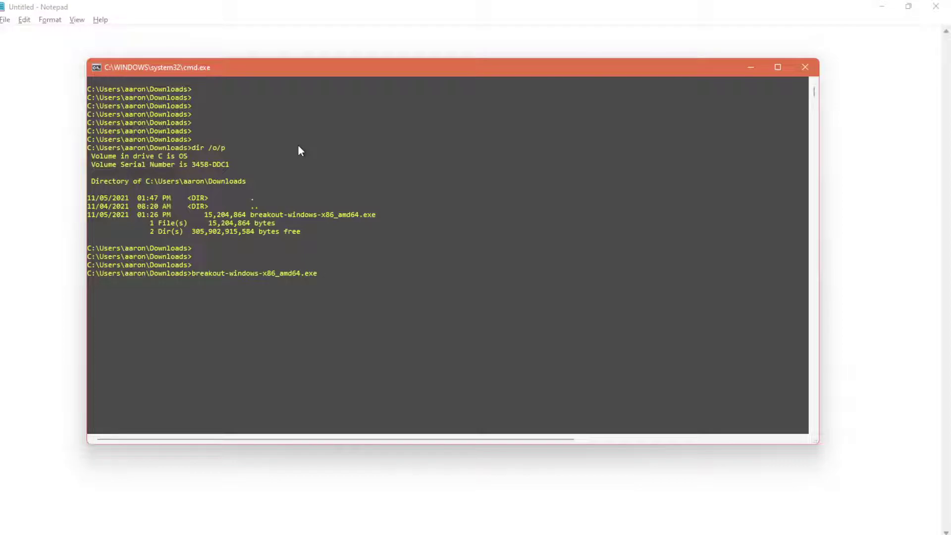
pyautogui.press('Return')
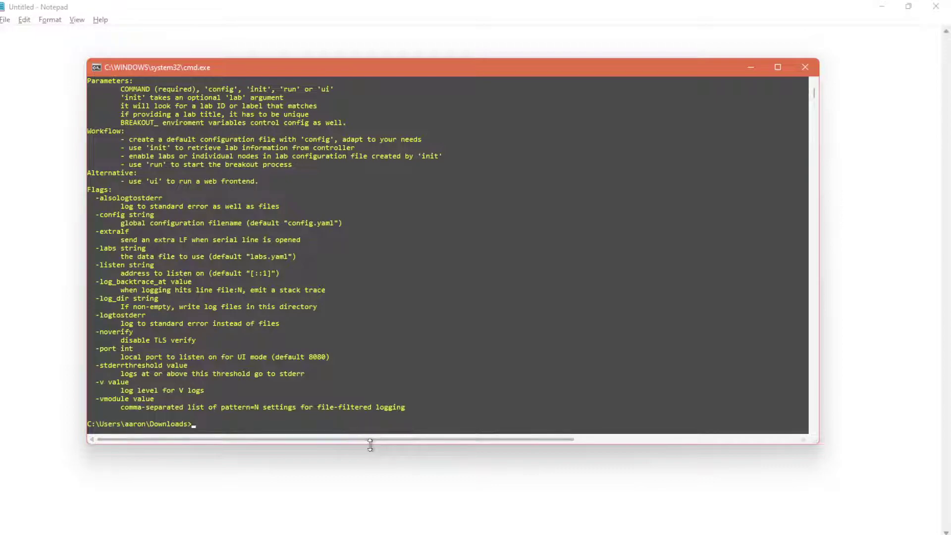
# Review the ui web frontend option in the help and retype the Breakout executable name
pyautogui.moveTo(370, 444); pyautogui.dragTo(368, 492)
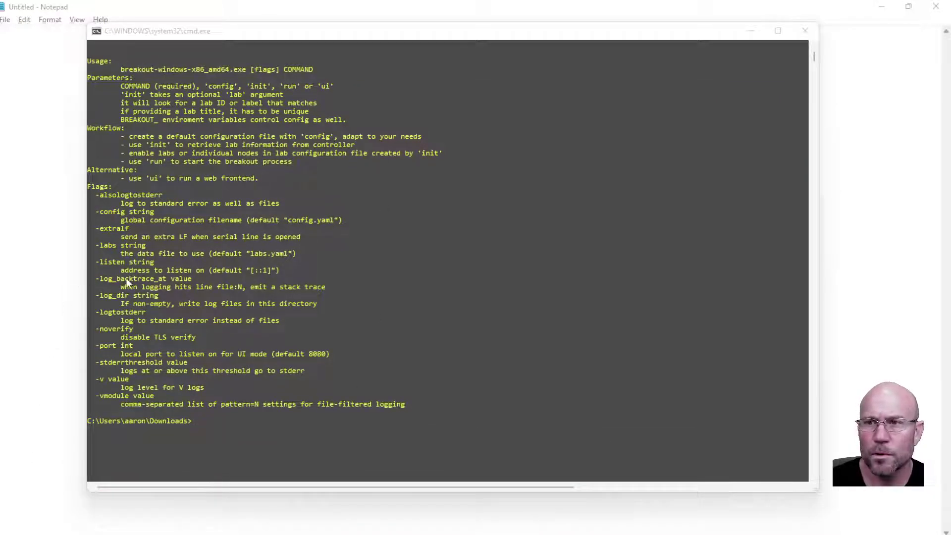
pyautogui.click(152, 178)
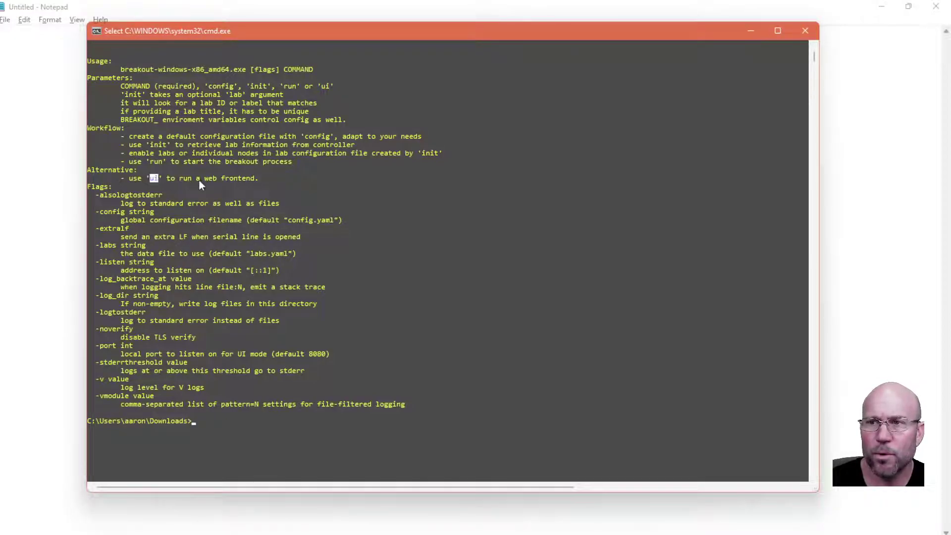
pyautogui.moveTo(200, 178); pyautogui.dragTo(212, 181)
pyautogui.click(256, 237)
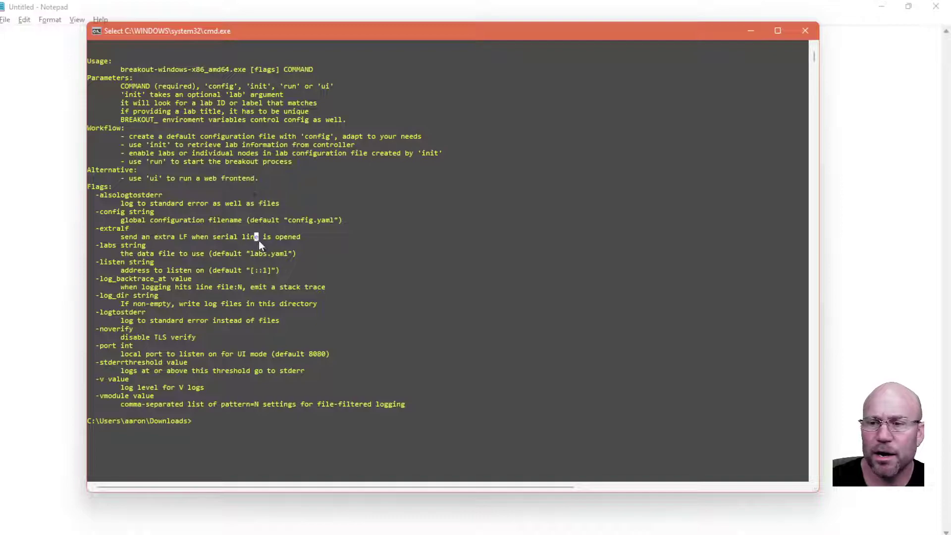
pyautogui.write('b')
pyautogui.press('Tab')
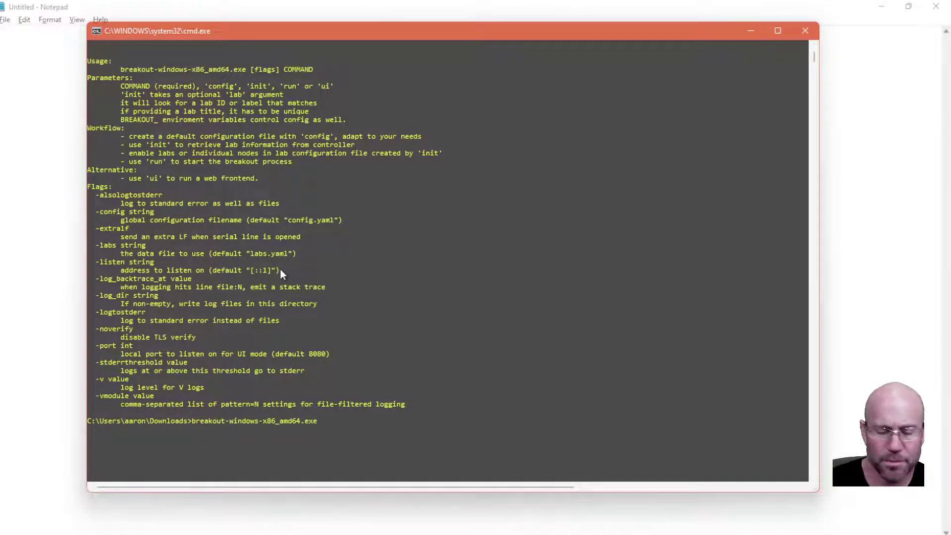
pyautogui.write('ui')
pyautogui.press('Return')
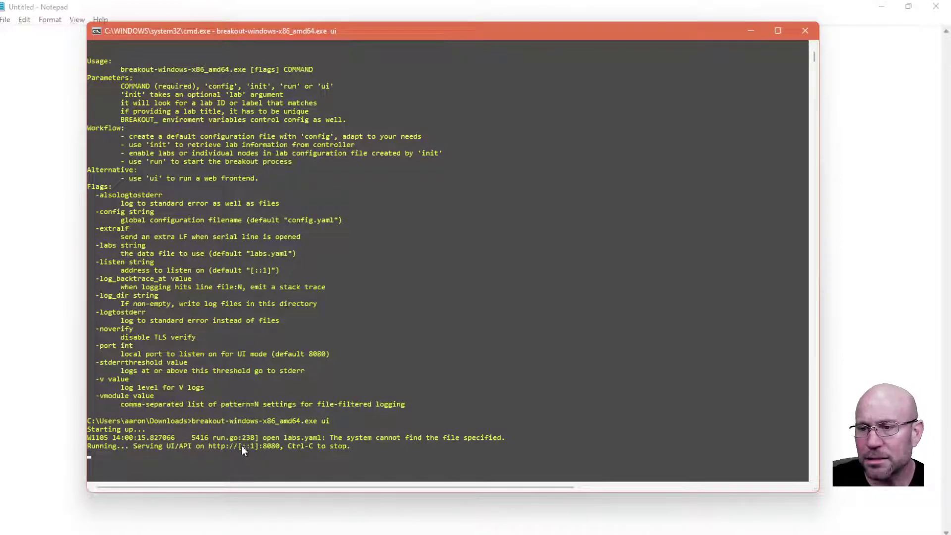
pyautogui.moveTo(240, 447); pyautogui.dragTo(251, 449)
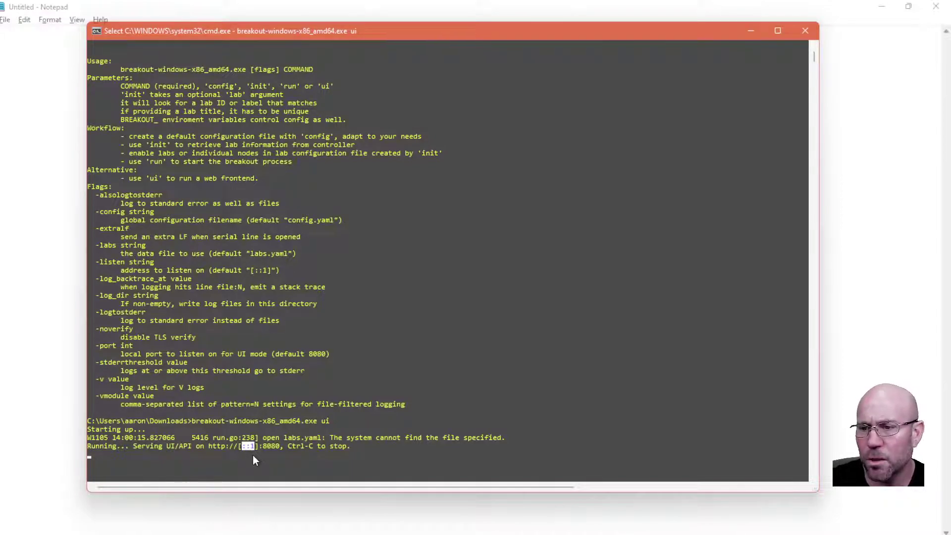
pyautogui.click(235, 430)
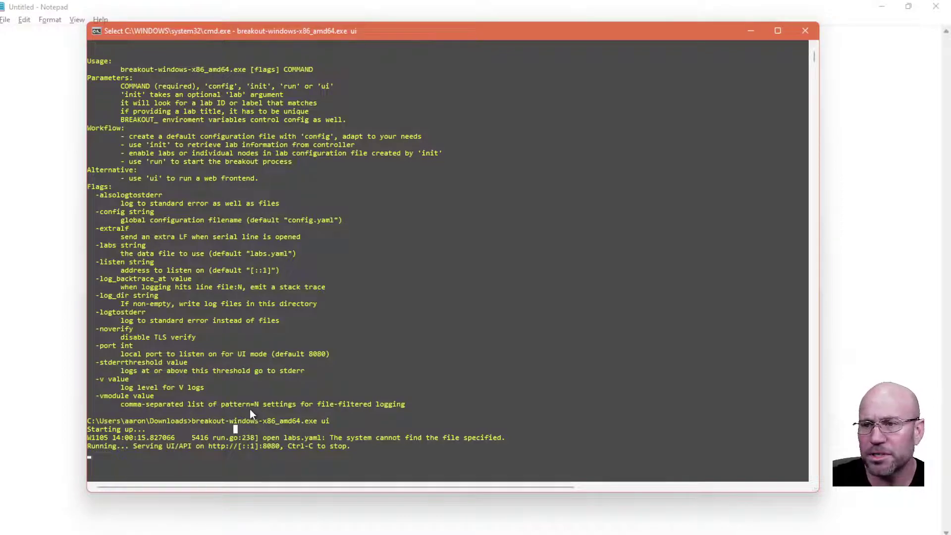
pyautogui.click(353, 70)
pyautogui.click(365, 345)
pyautogui.click(336, 461)
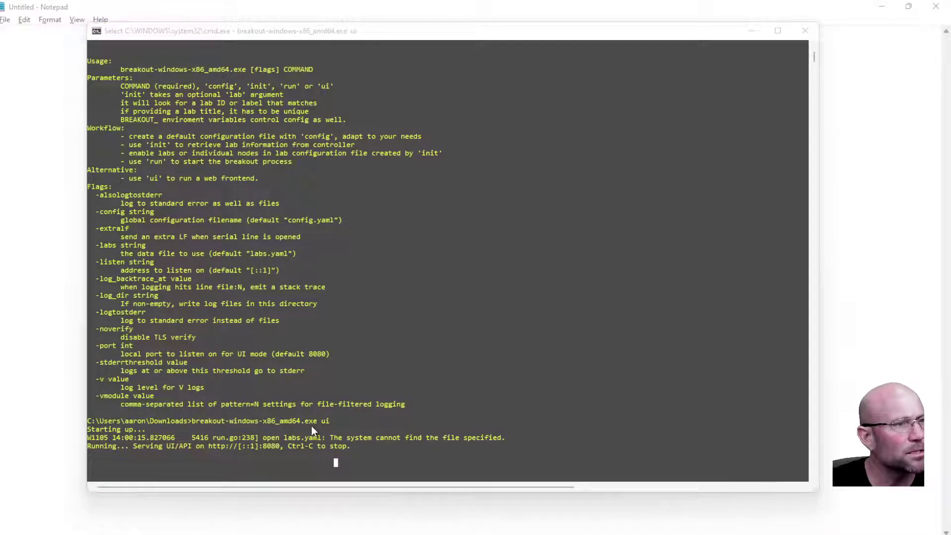
# Load localhost:8080 in Chrome, with the browser and console windows arranged side by side
pyautogui.hotkey('alt', 'Tab')
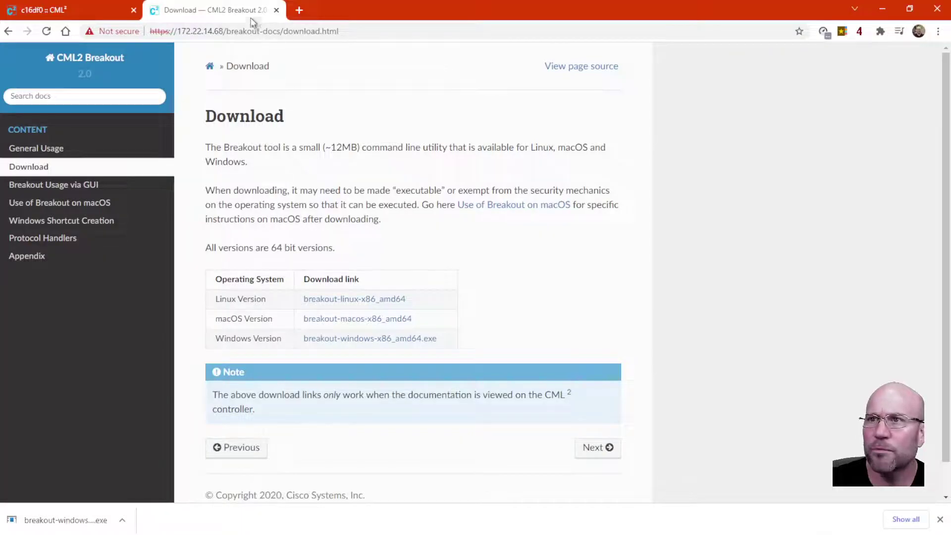
pyautogui.click(224, 33)
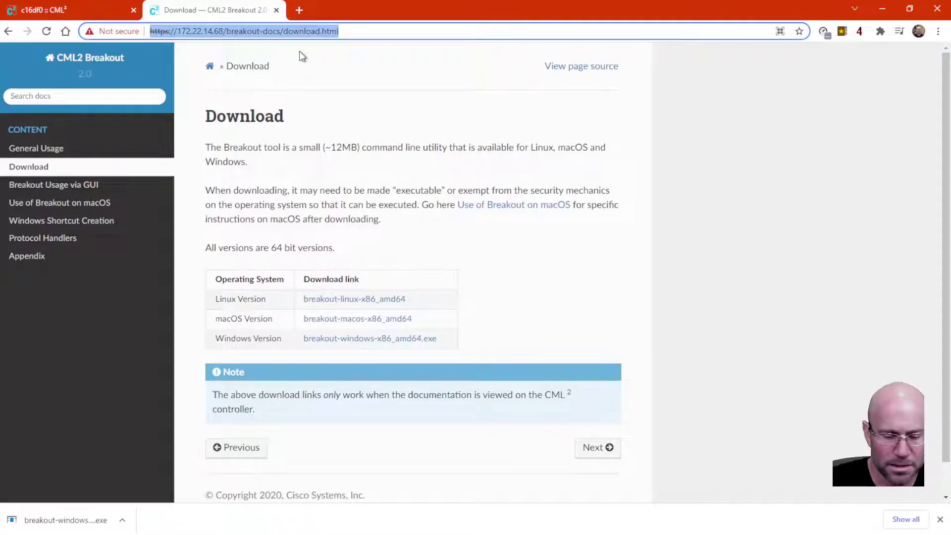
pyautogui.write('local')
pyautogui.press('Right')
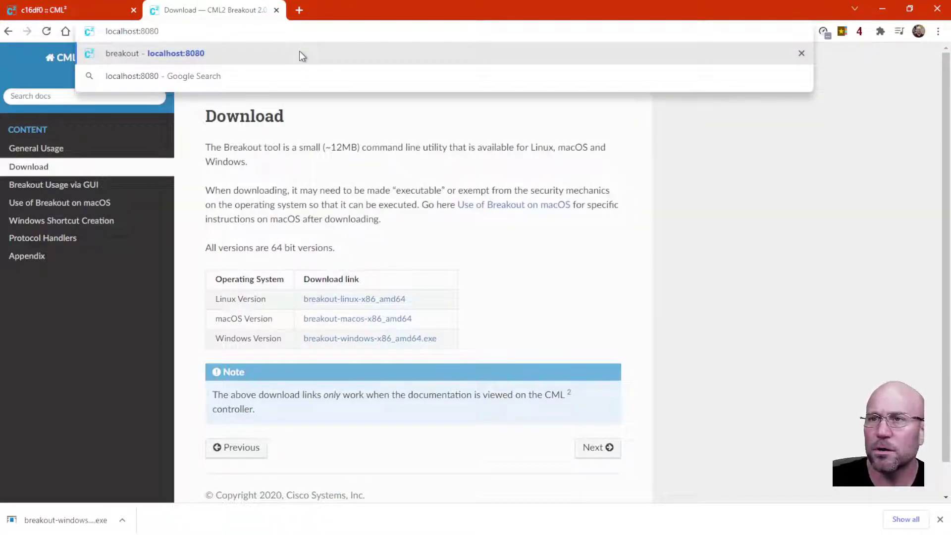
pyautogui.hotkey('alt', 'Tab')
pyautogui.moveTo(308, 37); pyautogui.dragTo(479, 67)
pyautogui.moveTo(479, 15); pyautogui.dragTo(314, 43)
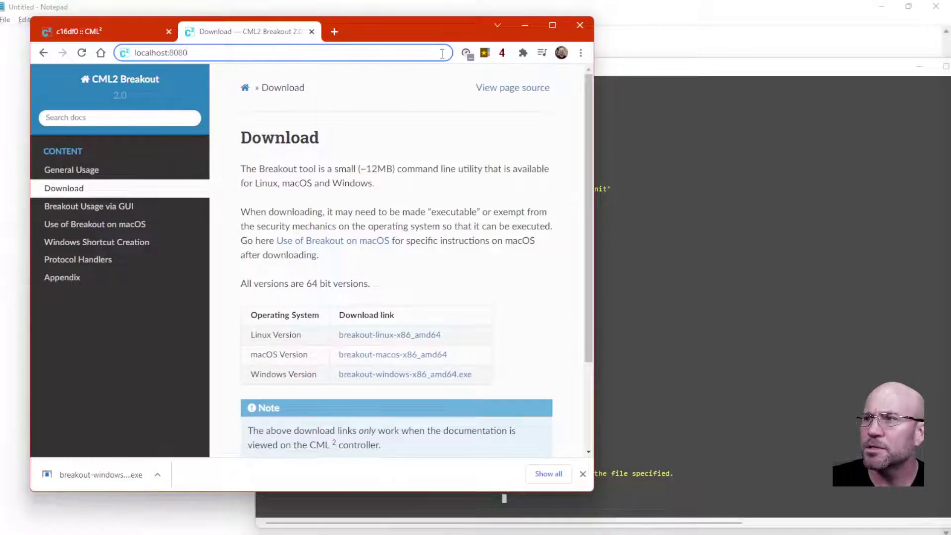
pyautogui.click(619, 65)
pyautogui.moveTo(563, 72); pyautogui.dragTo(728, 68)
pyautogui.click(287, 52)
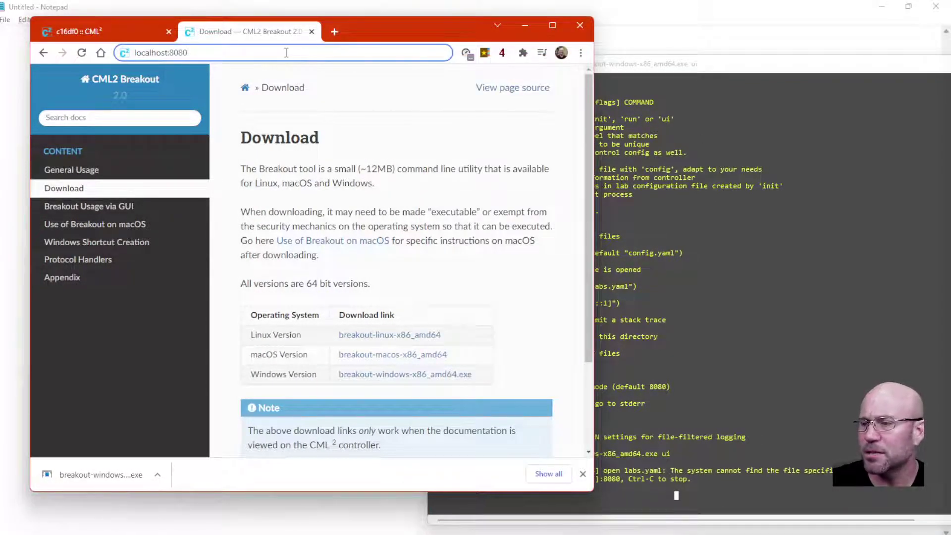
pyautogui.press('Return')
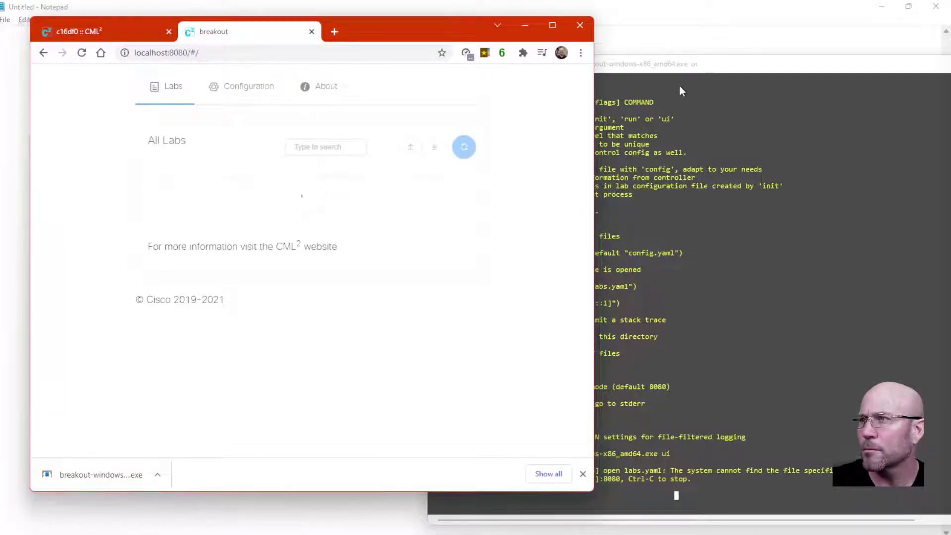
# Enlarge and widen the Command Prompt window to show more of the Breakout log
pyautogui.click(681, 70)
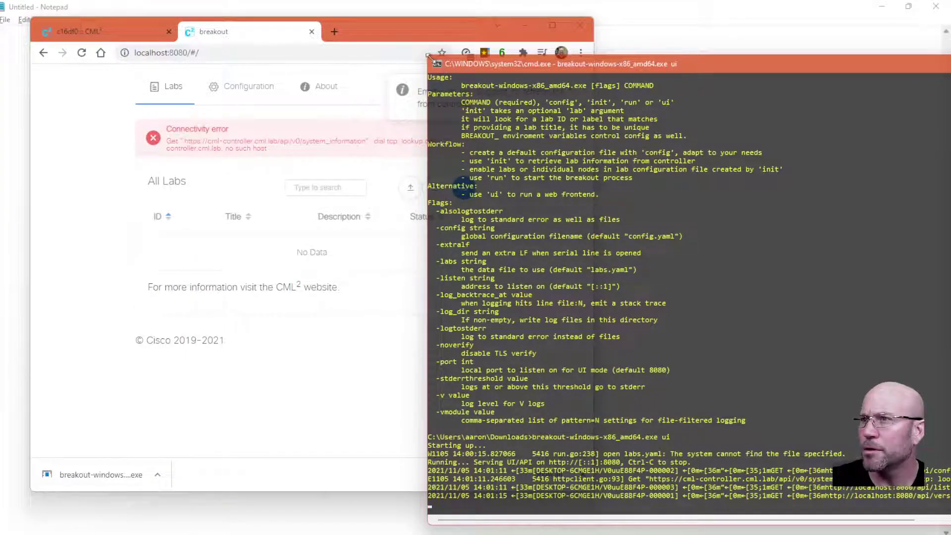
pyautogui.moveTo(427, 56); pyautogui.dragTo(305, 27)
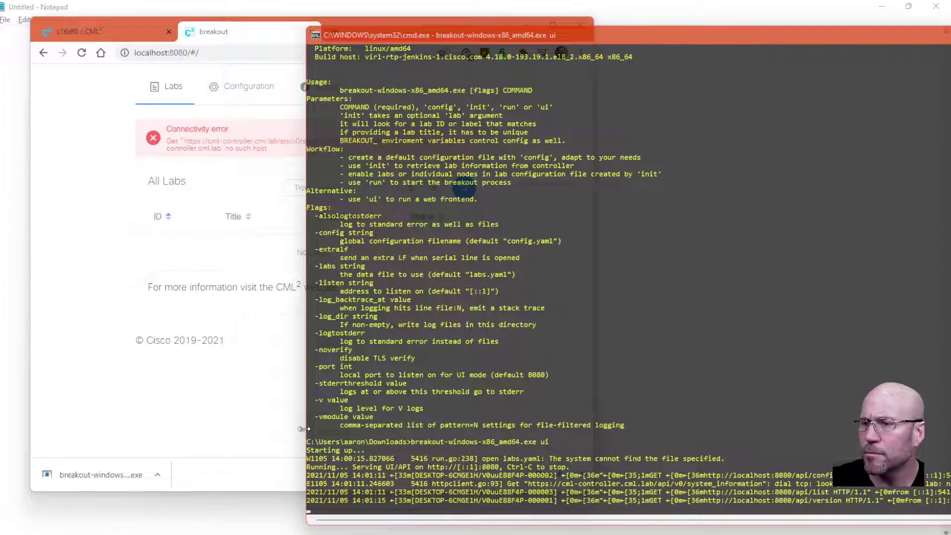
pyautogui.moveTo(305, 429); pyautogui.dragTo(81, 415)
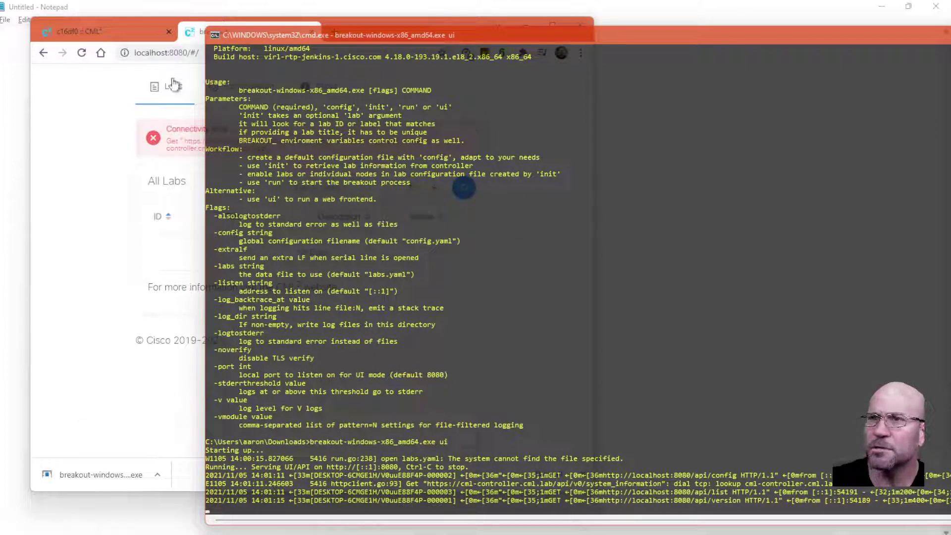
pyautogui.click(201, 53)
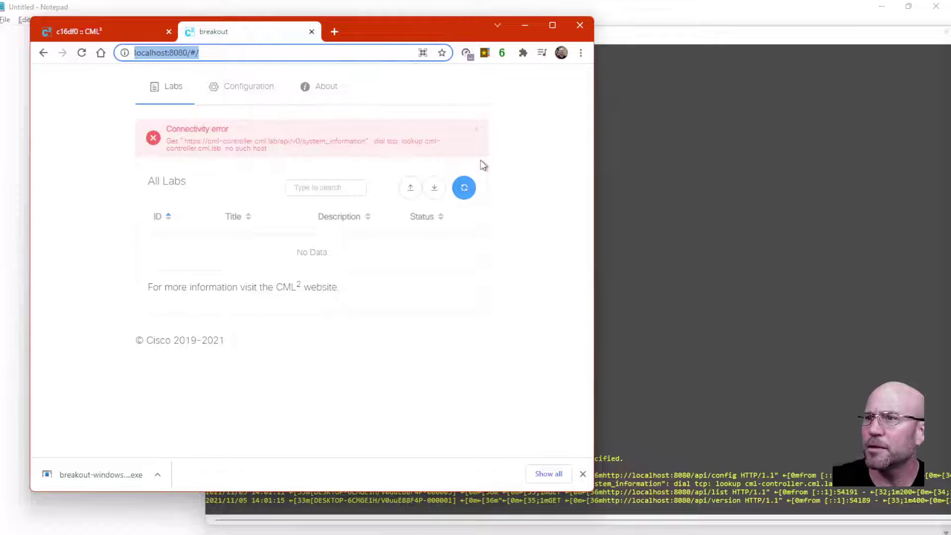
# Refresh the lab list, which fails with a Can't refresh data error, and check the log
pyautogui.click(464, 190)
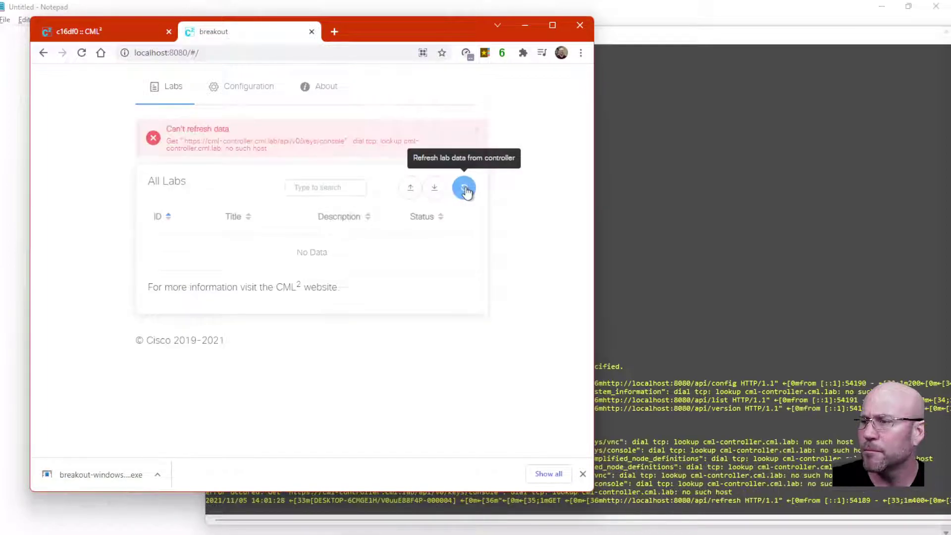
pyautogui.click(598, 227)
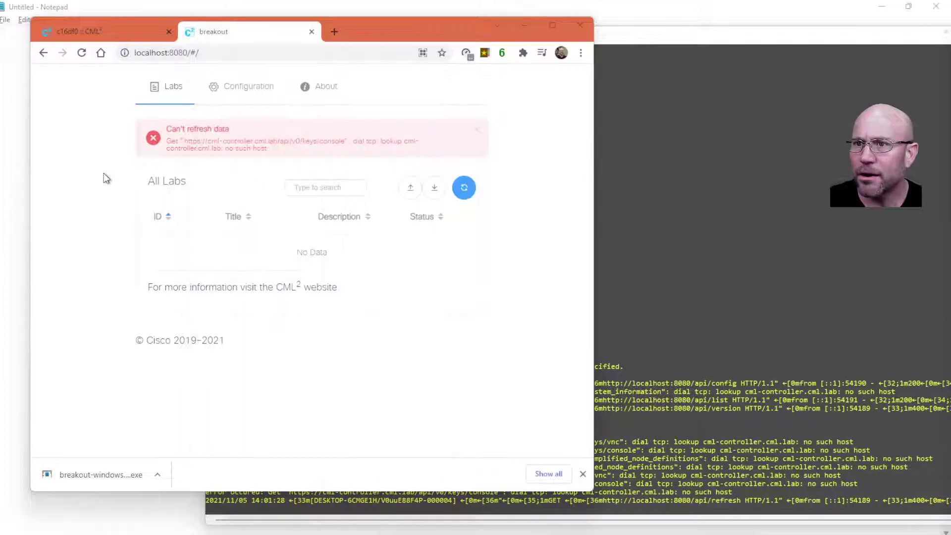
pyautogui.click(107, 182)
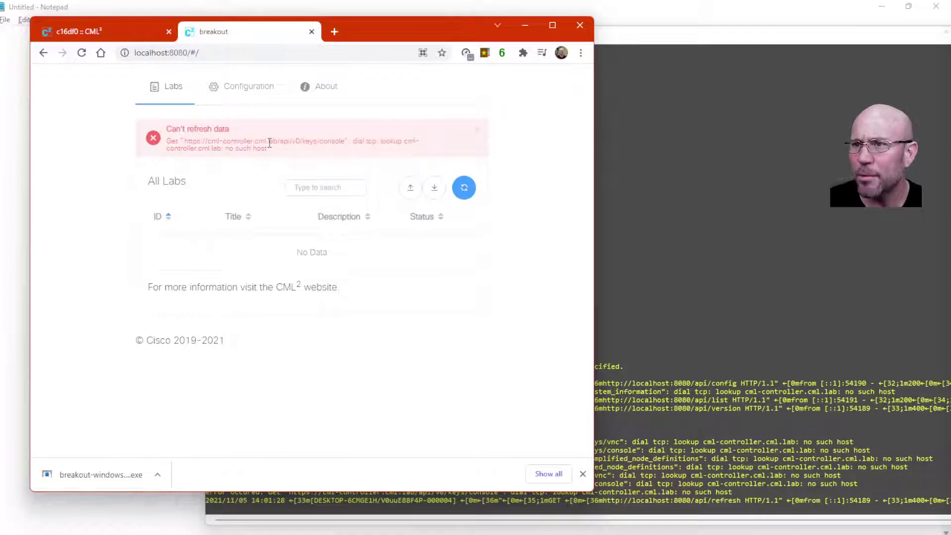
pyautogui.click(259, 90)
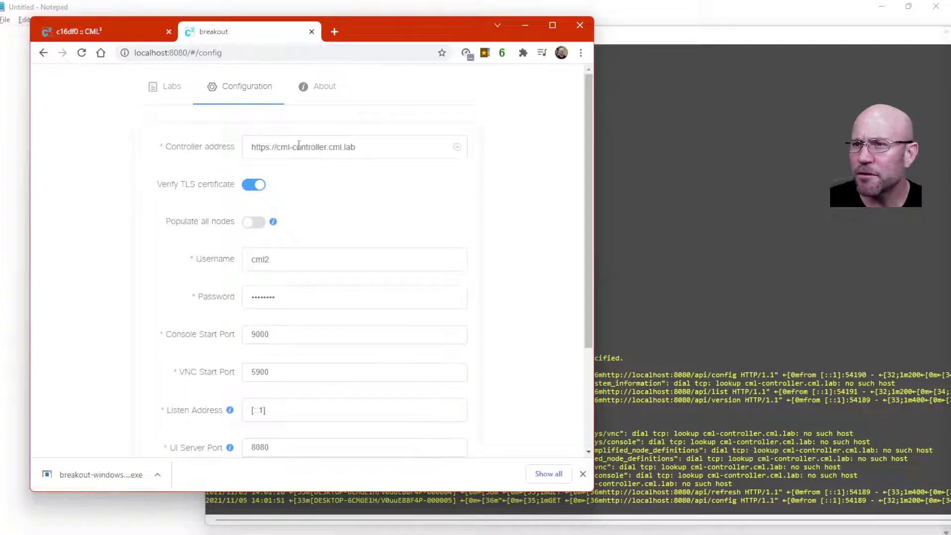
pyautogui.click(375, 150)
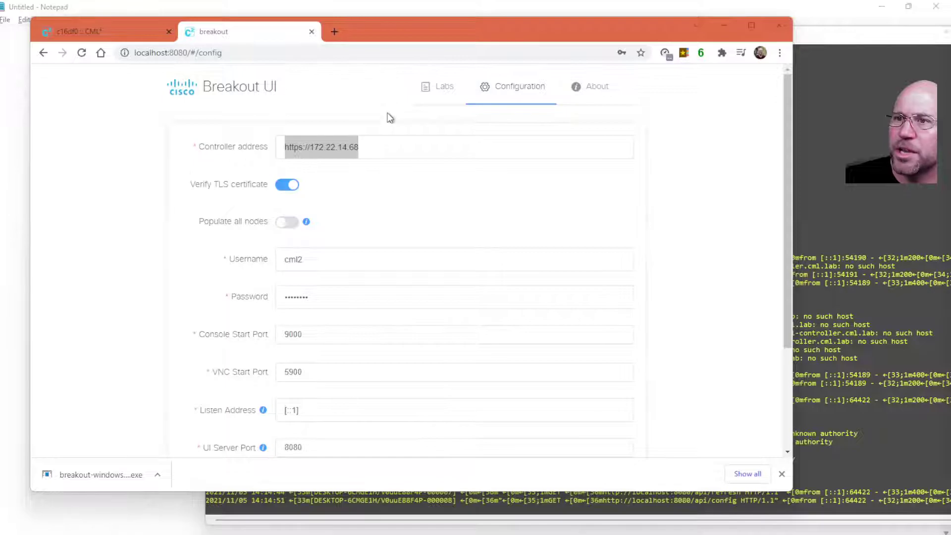
pyautogui.click(128, 40)
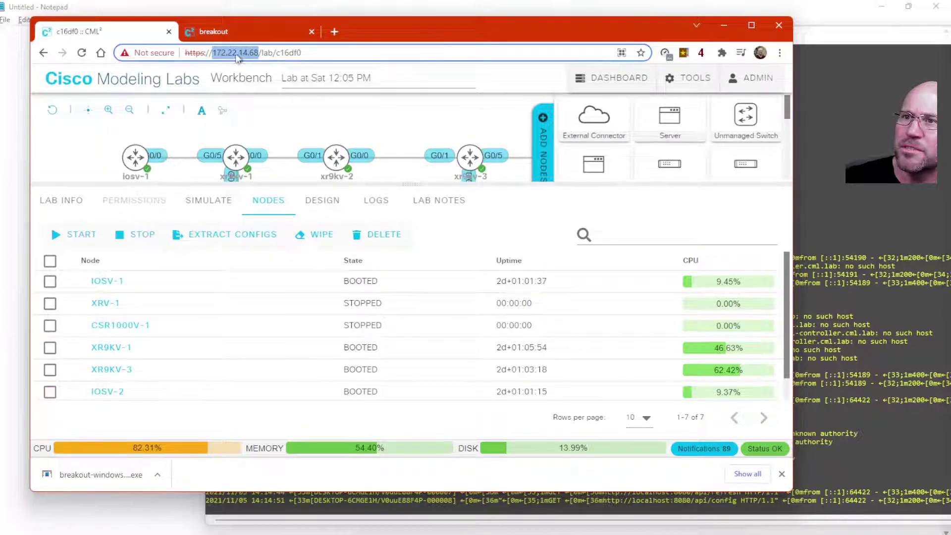
pyautogui.click(247, 30)
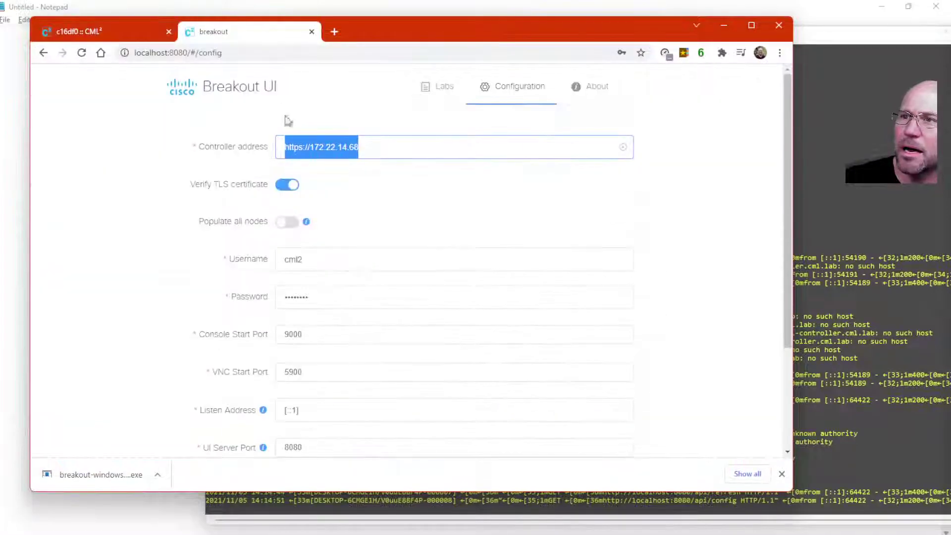
pyautogui.click(377, 148)
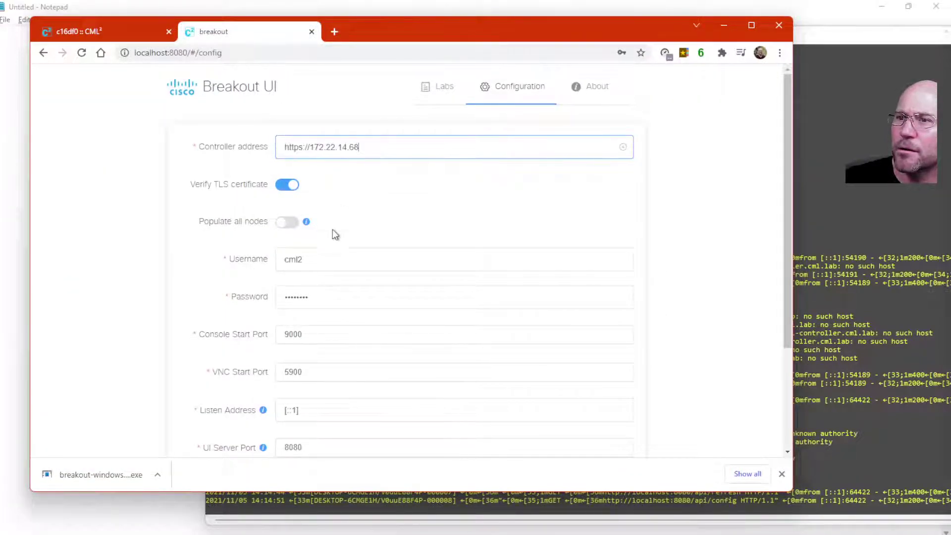
# Change the username from cml2 to admin, enter the new password, and save the configuration
pyautogui.moveTo(329, 258); pyautogui.dragTo(278, 261)
pyautogui.write('admin')
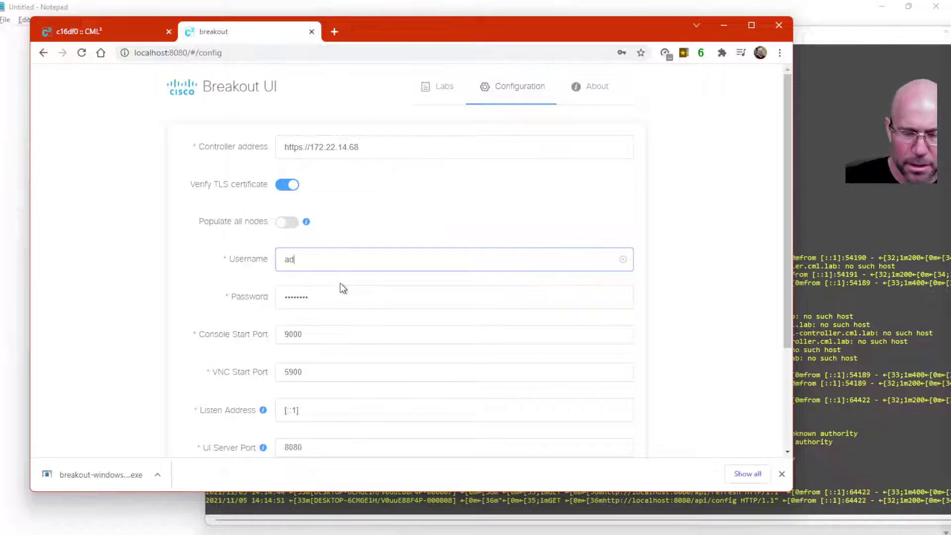
pyautogui.press('Tab')
pyautogui.press('BackSpace')
pyautogui.write('admi')
pyautogui.press('BackSpace')
pyautogui.press('BackSpace')
pyautogui.press('BackSpace')
pyautogui.press('BackSpace')
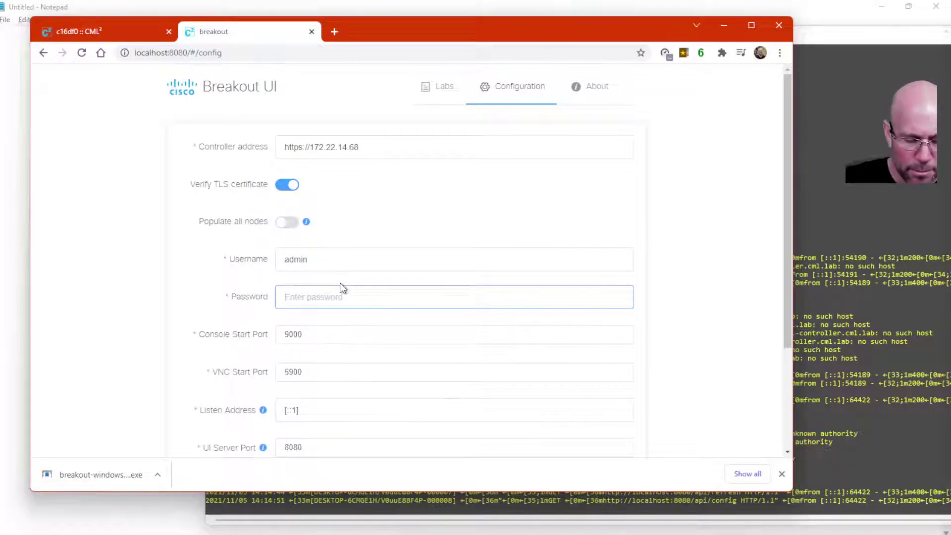
pyautogui.write('cisco123')
pyautogui.scroll(-1, 302, 360)
pyautogui.scroll(-3, 302, 360)
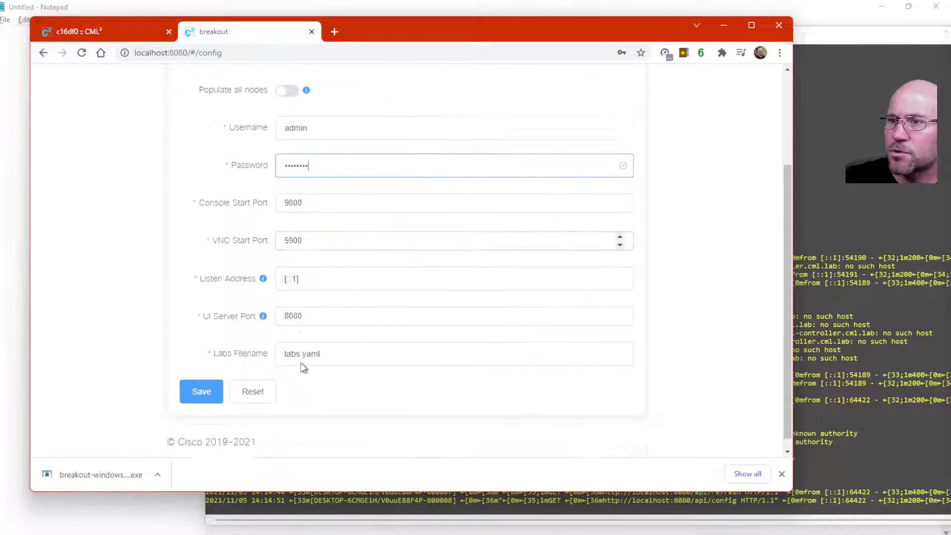
pyautogui.click(201, 381)
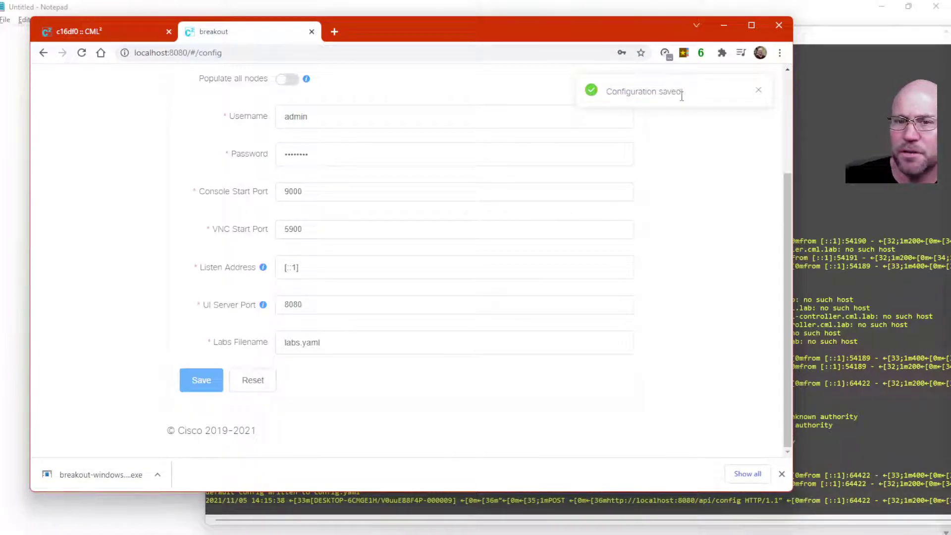
pyautogui.scroll(3, 411, 178)
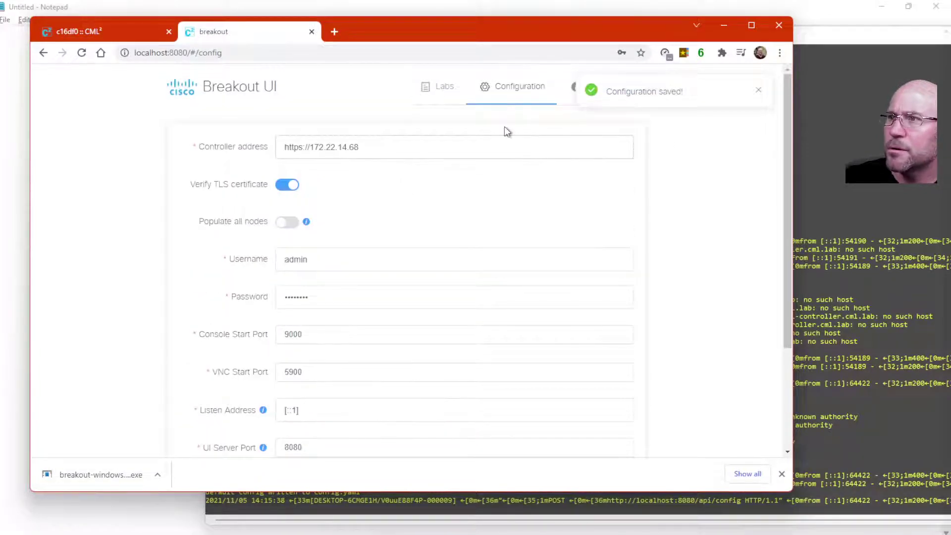
# Dismiss the pop-ups, view the About page, then try fetching labs under All Labs
pyautogui.click(757, 93)
pyautogui.click(615, 88)
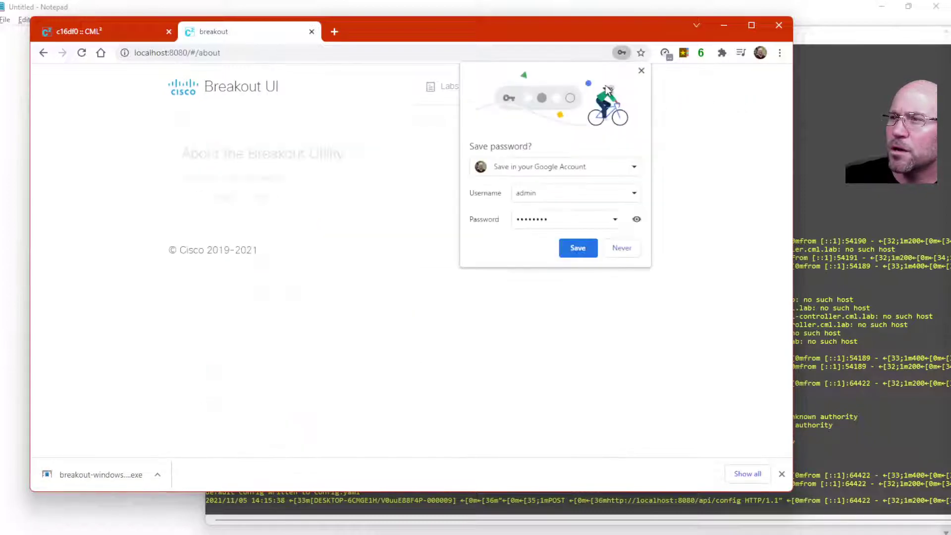
pyautogui.click(641, 70)
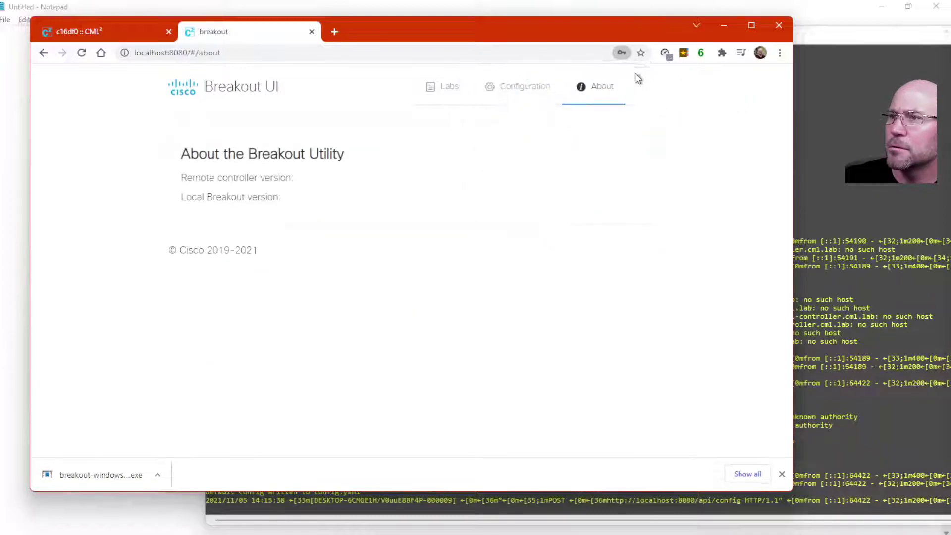
pyautogui.click(523, 93)
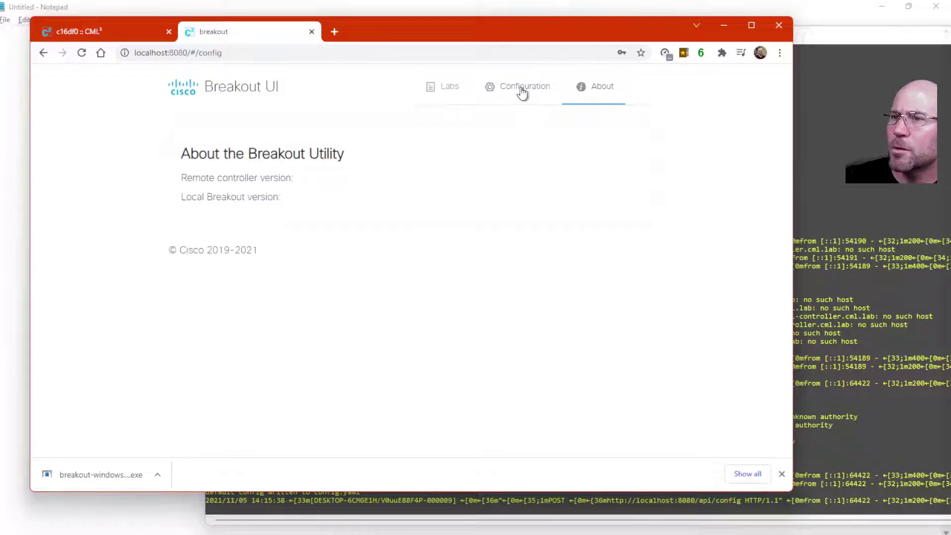
pyautogui.click(450, 94)
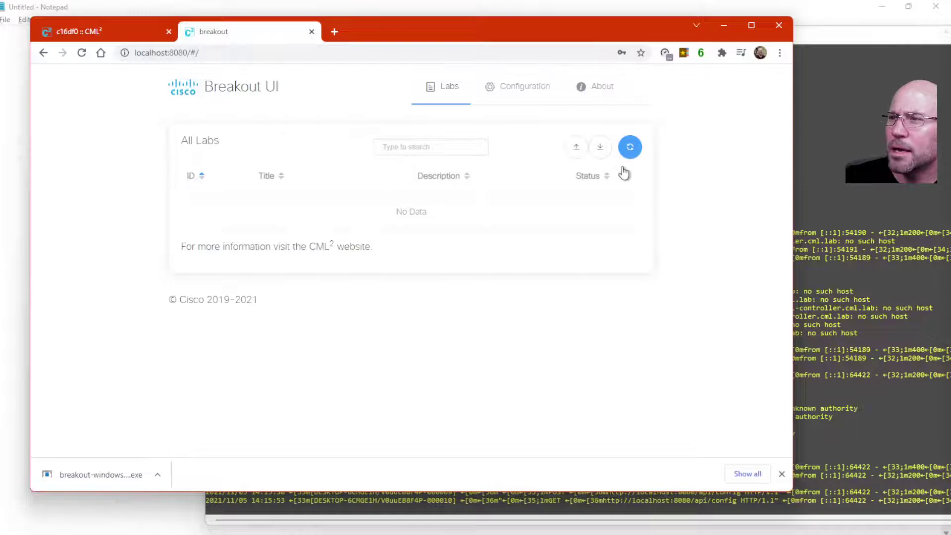
pyautogui.click(630, 151)
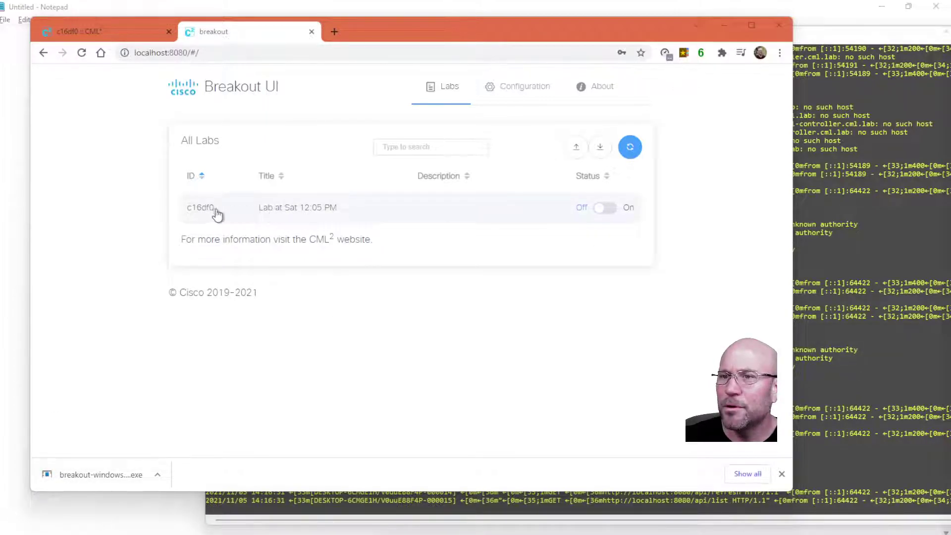
# Save the configuration with Verify TLS certificate off and reload All Labs to list c16df0
pyautogui.click(530, 90)
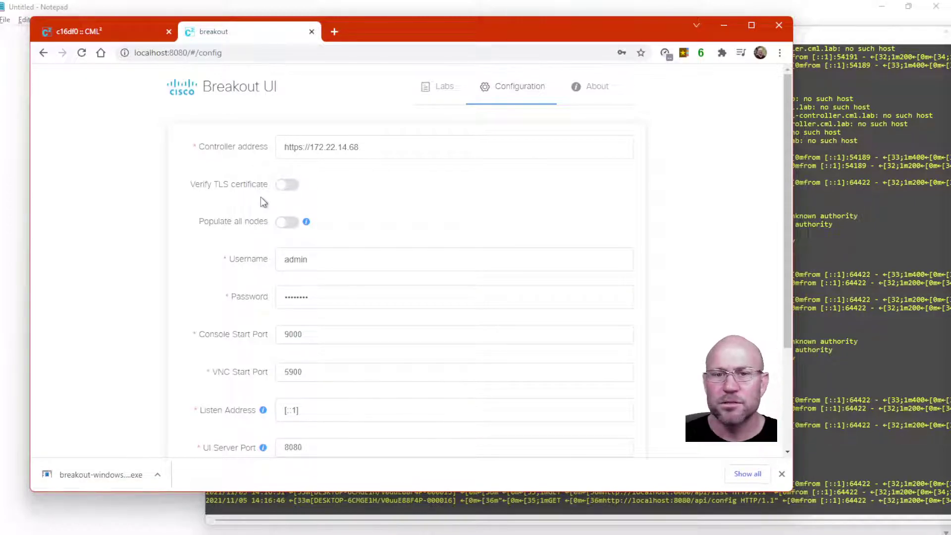
pyautogui.scroll(-3, 377, 429)
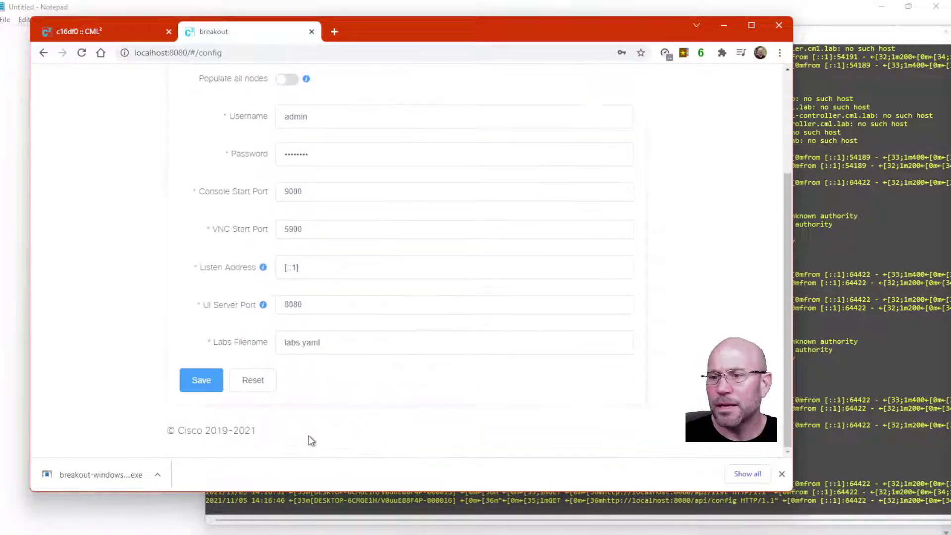
pyautogui.click(209, 386)
pyautogui.scroll(3, 617, 245)
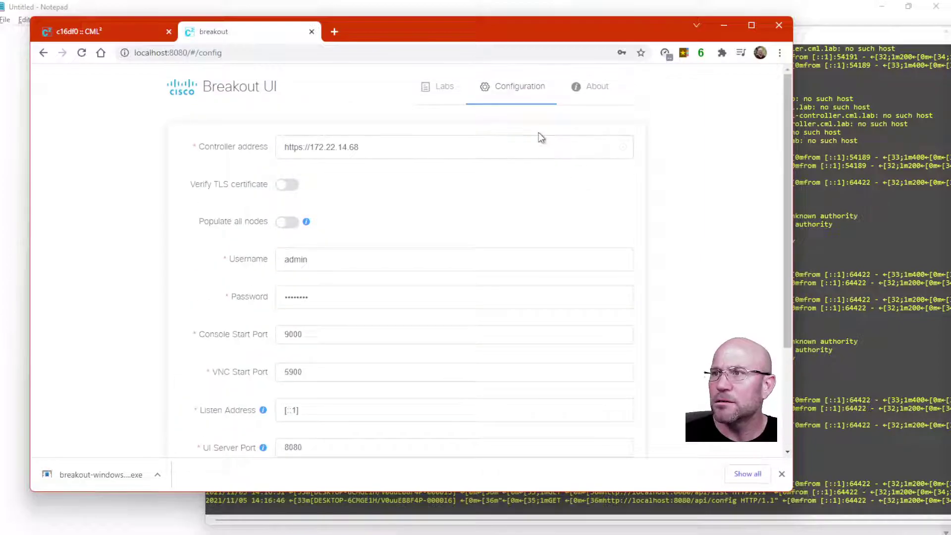
pyautogui.click(431, 92)
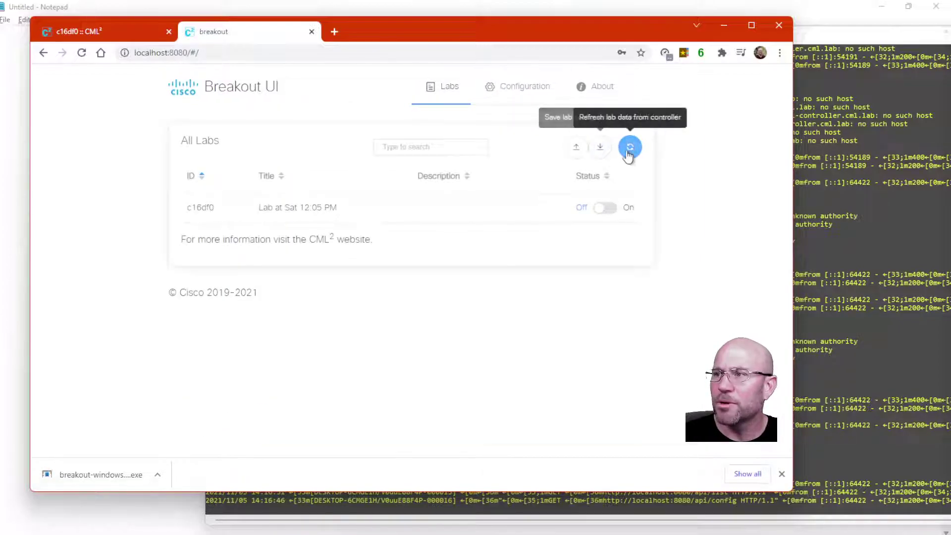
pyautogui.click(626, 150)
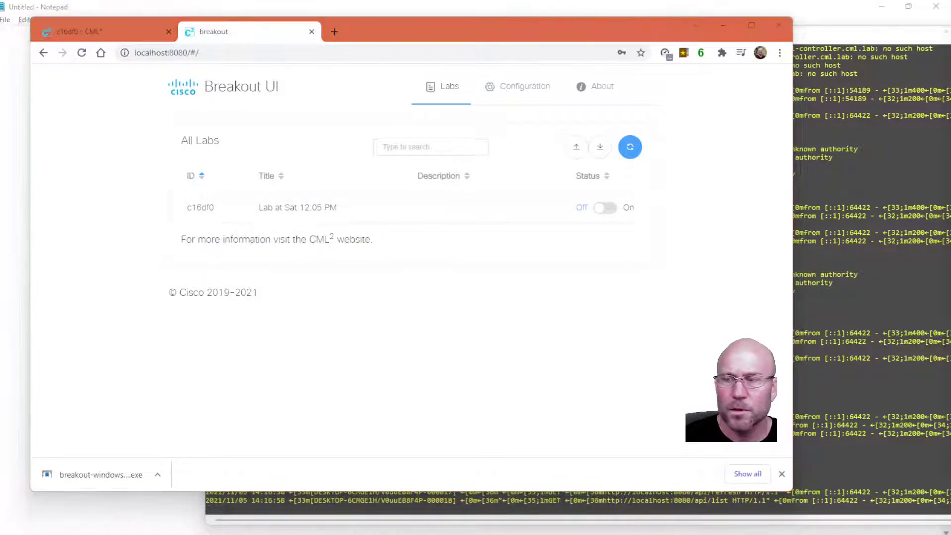
# Open lab c16df0 and scroll through its nodes' telnet console ports 9000–9015
pyautogui.click(281, 211)
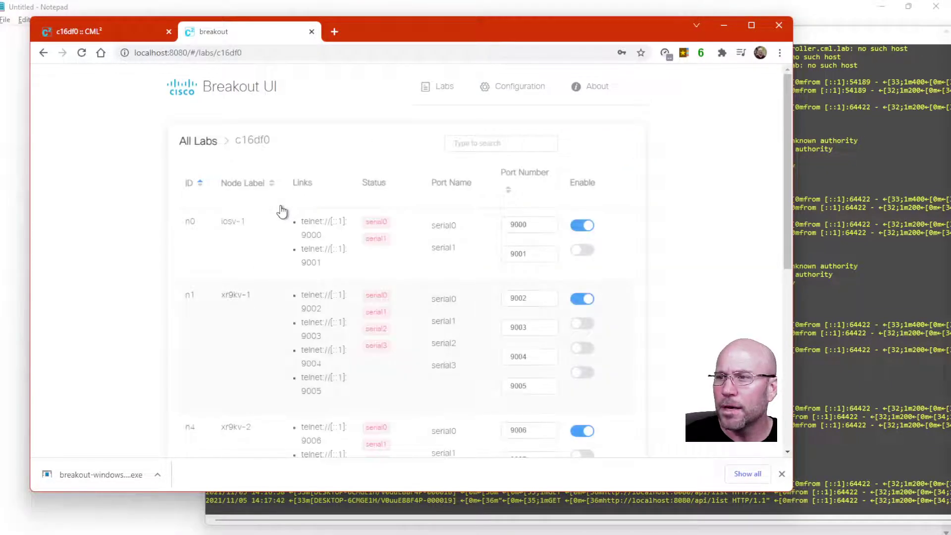
pyautogui.scroll(-3, 266, 315)
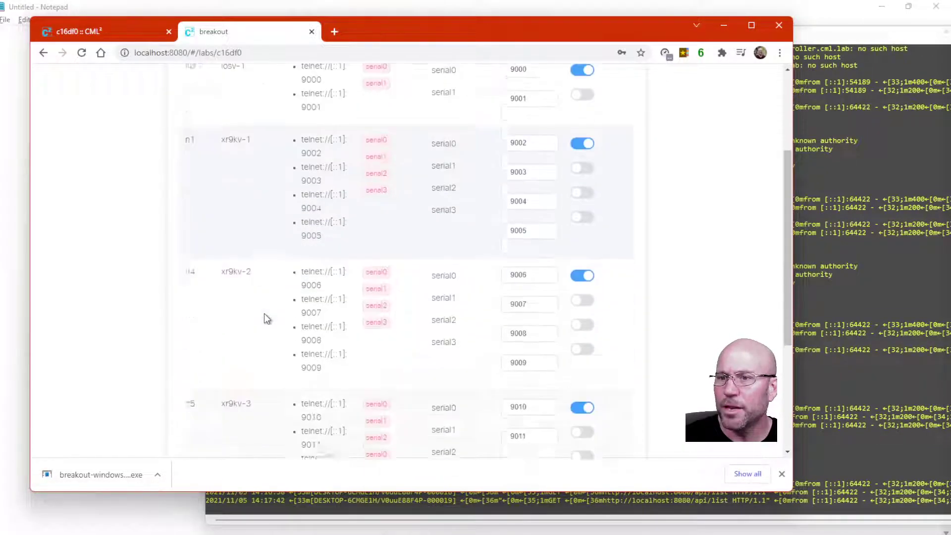
pyautogui.scroll(-3, 268, 319)
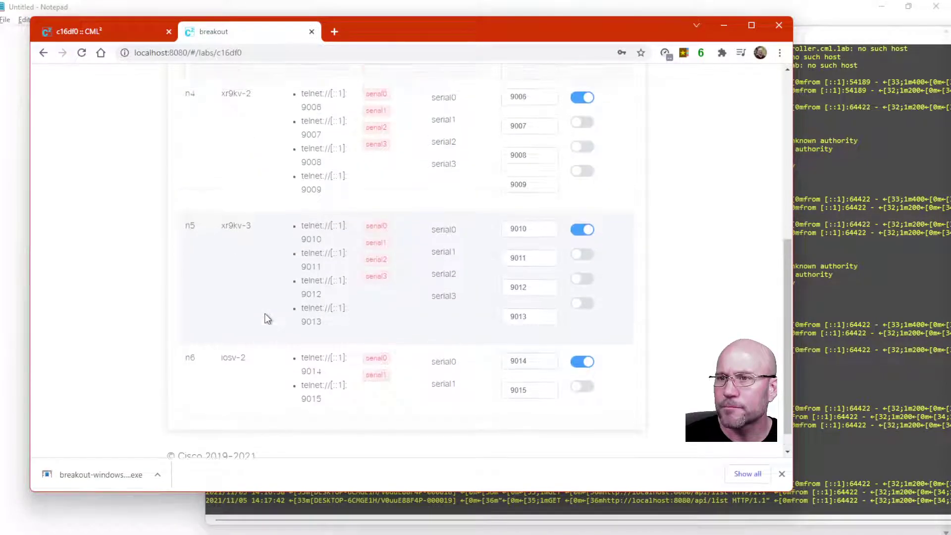
pyautogui.scroll(6, 267, 318)
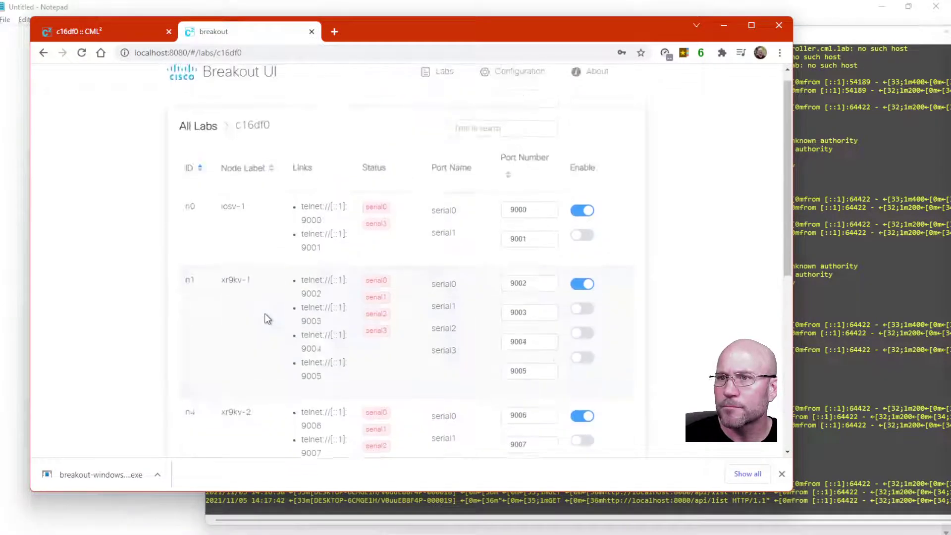
# Pan the CML topology until iosv-2 is visible, then return to the Breakout port table
pyautogui.click(101, 33)
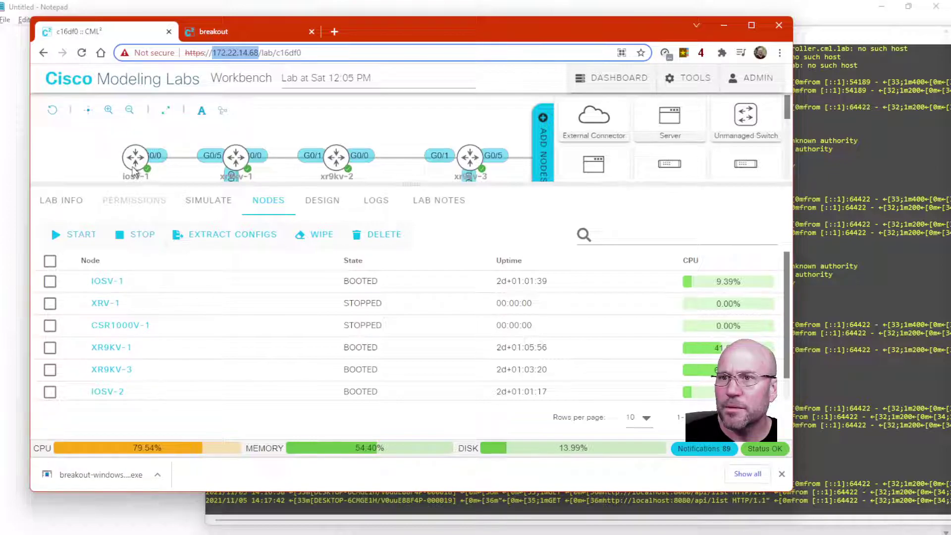
pyautogui.moveTo(110, 165); pyautogui.dragTo(68, 148)
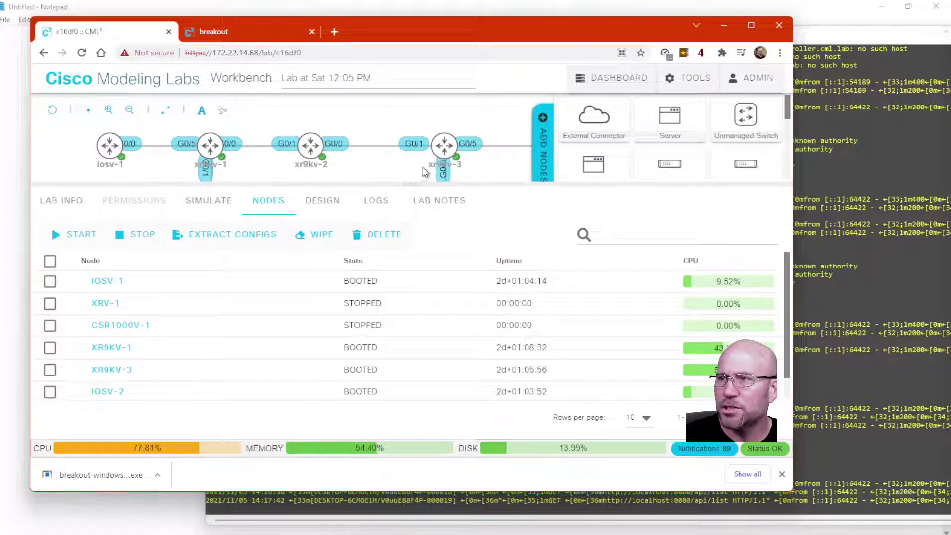
pyautogui.moveTo(403, 170); pyautogui.dragTo(359, 171)
pyautogui.scroll(-2, 356, 169)
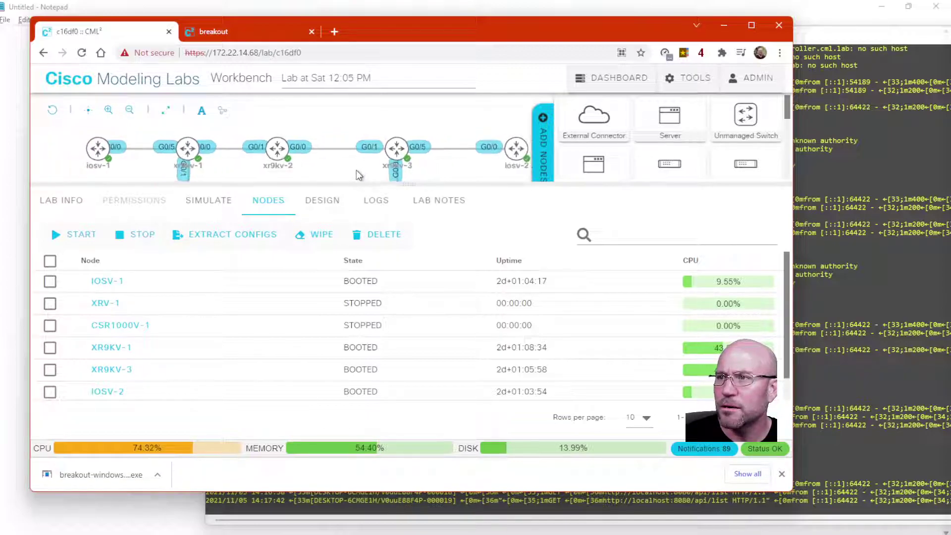
pyautogui.moveTo(346, 170); pyautogui.dragTo(334, 165)
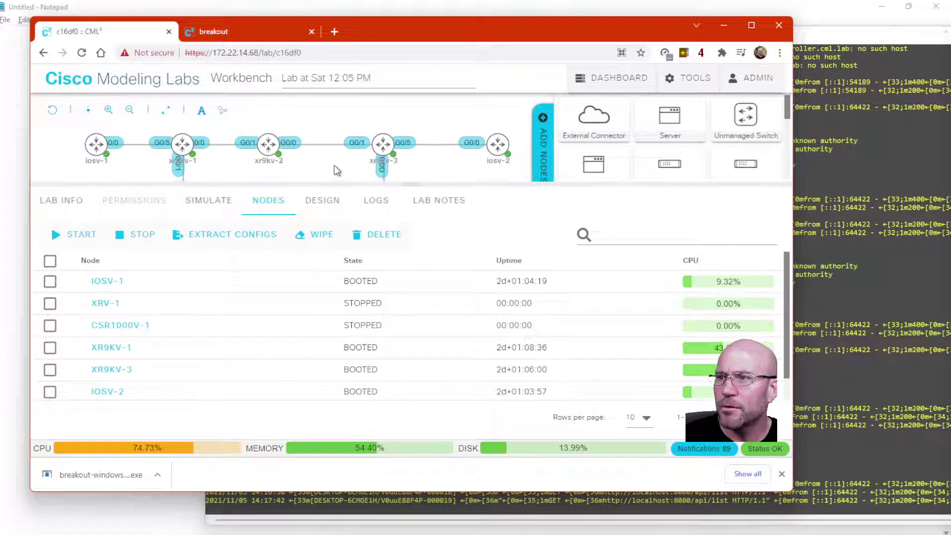
pyautogui.click(218, 32)
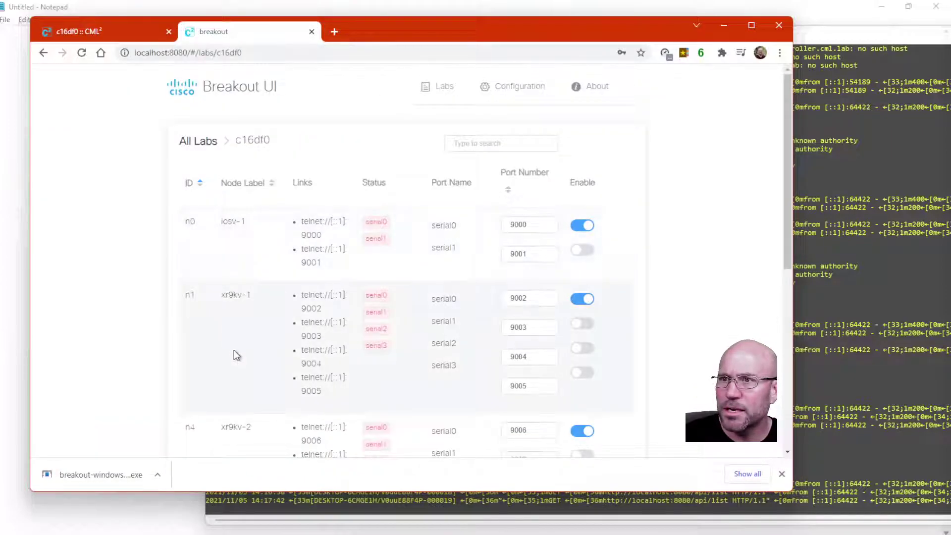
# Scroll through lab c16df0's port table, then go back to the All Labs list
pyautogui.scroll(-7, 237, 355)
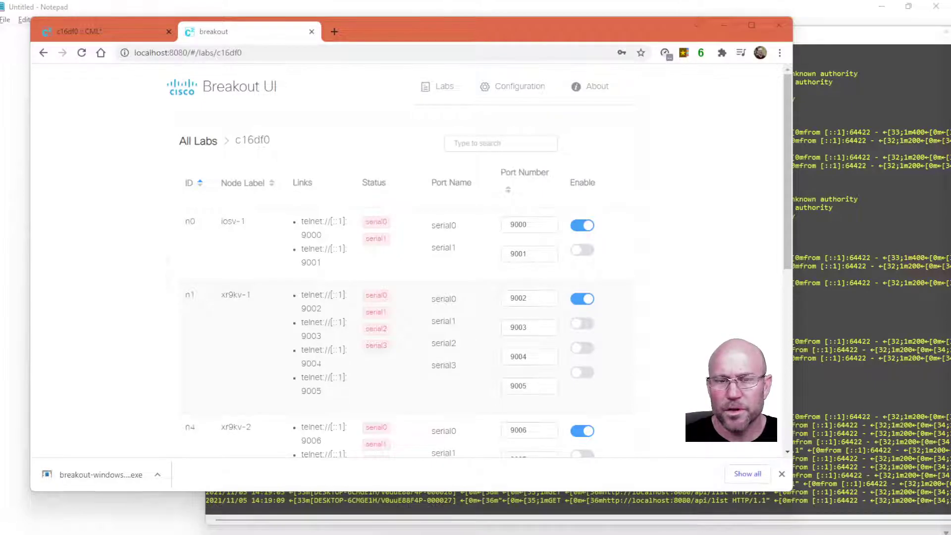
pyautogui.moveTo(376, 239)
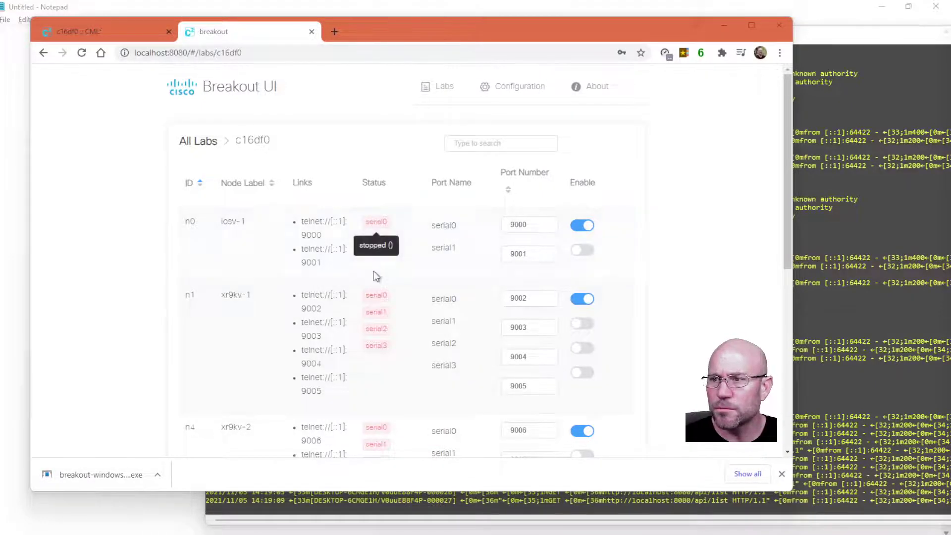
pyautogui.scroll(-1, 374, 438)
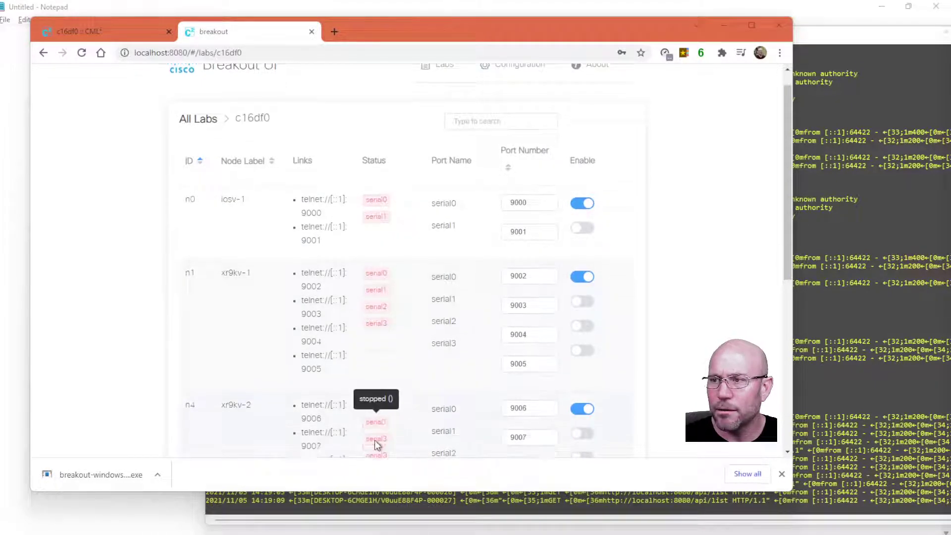
pyautogui.scroll(-5, 374, 439)
pyautogui.scroll(6, 376, 426)
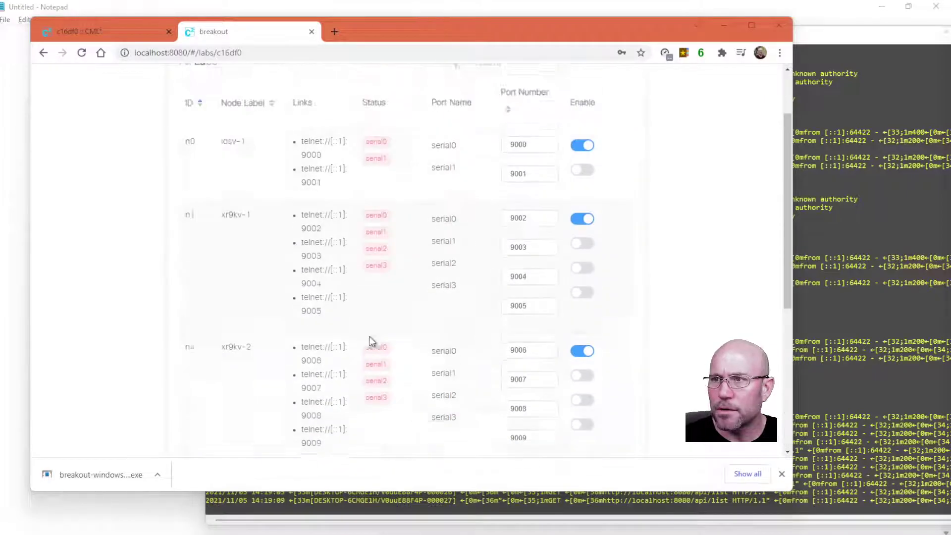
pyautogui.scroll(2, 372, 341)
pyautogui.click(44, 53)
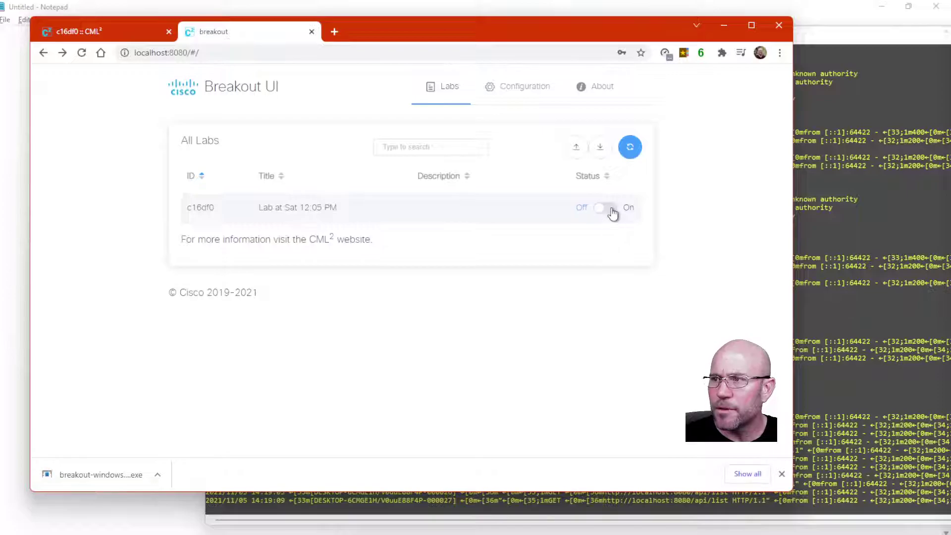
# Switch lab c16df0's status On, open its port table and scroll down to n6
pyautogui.click(612, 210)
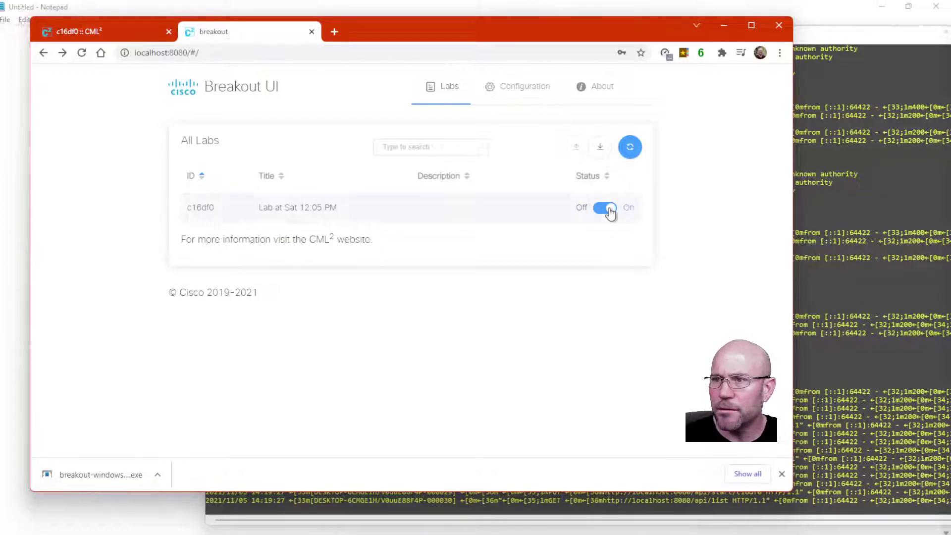
pyautogui.click(314, 208)
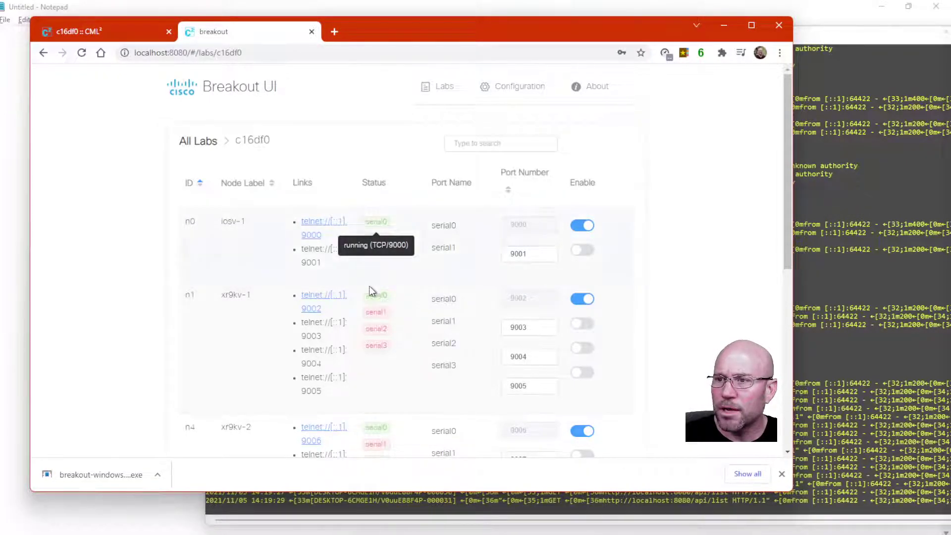
pyautogui.moveTo(375, 295)
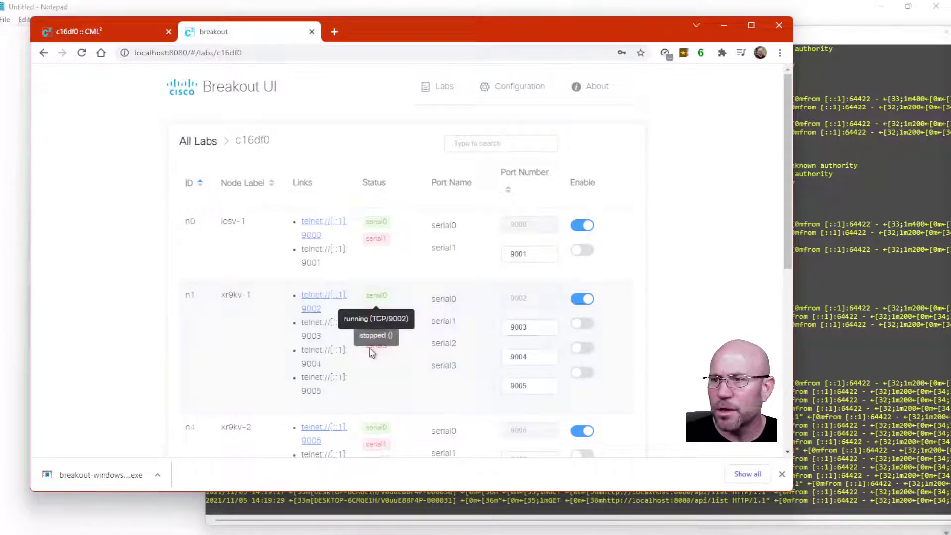
pyautogui.scroll(-3, 375, 395)
pyautogui.scroll(-6, 375, 395)
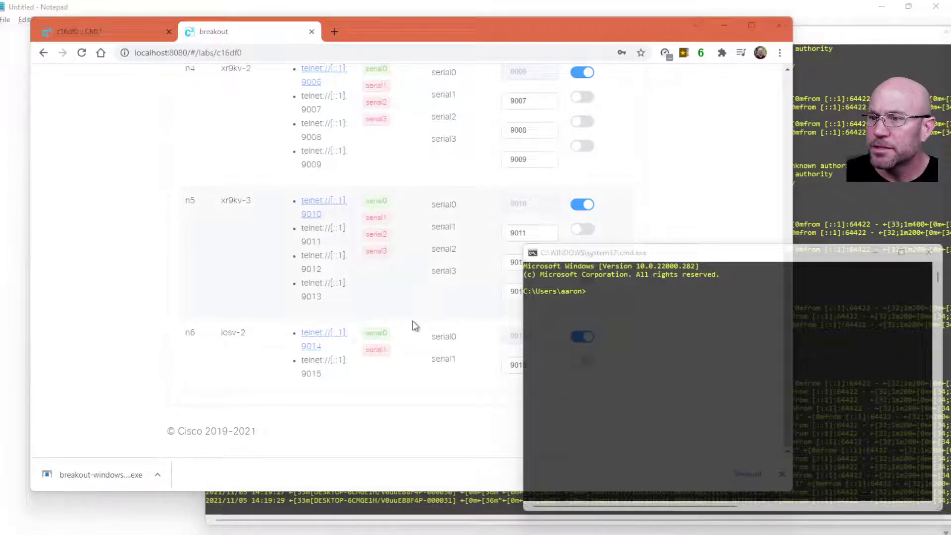
# Confirm iosv-2's serial0 console is running on TCP/9014, cross-checking the CML workbench nodes
pyautogui.moveTo(374, 331)
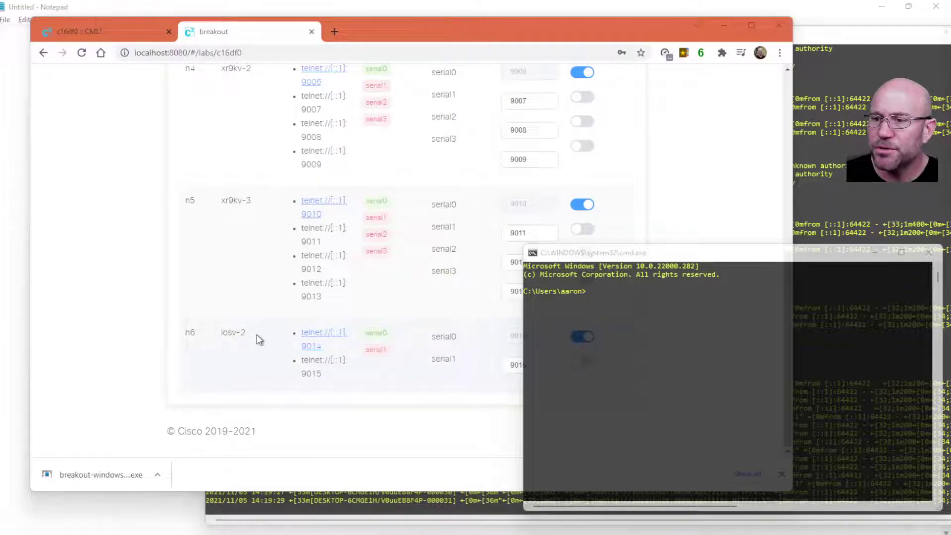
pyautogui.click(72, 30)
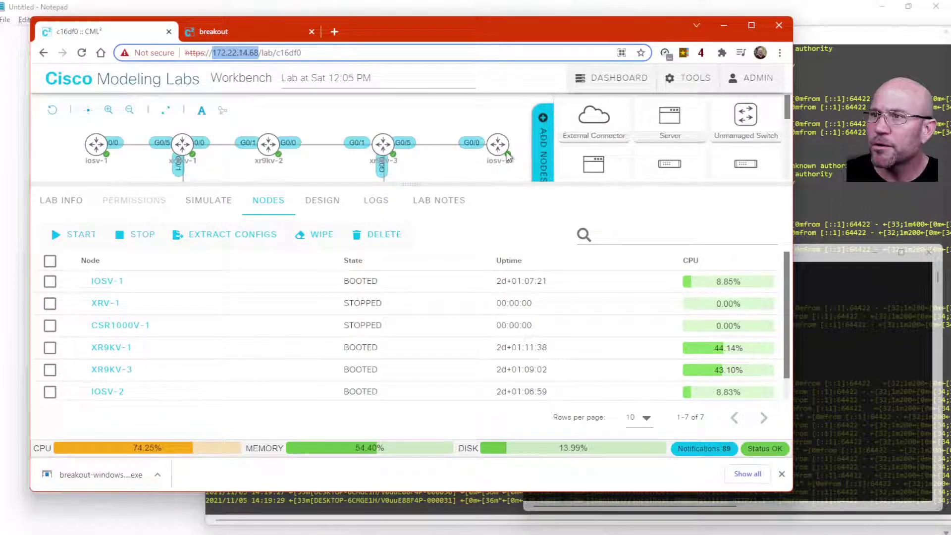
pyautogui.moveTo(497, 148)
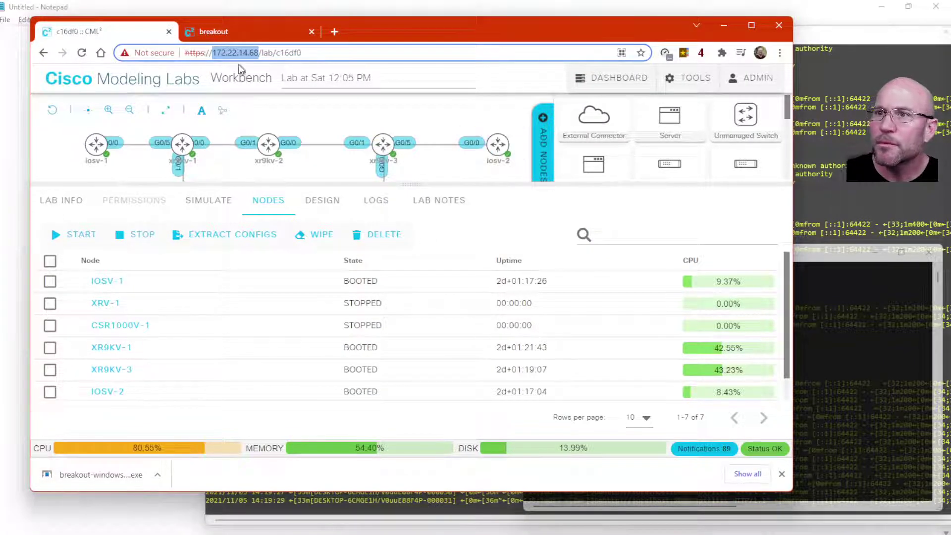
pyautogui.click(215, 32)
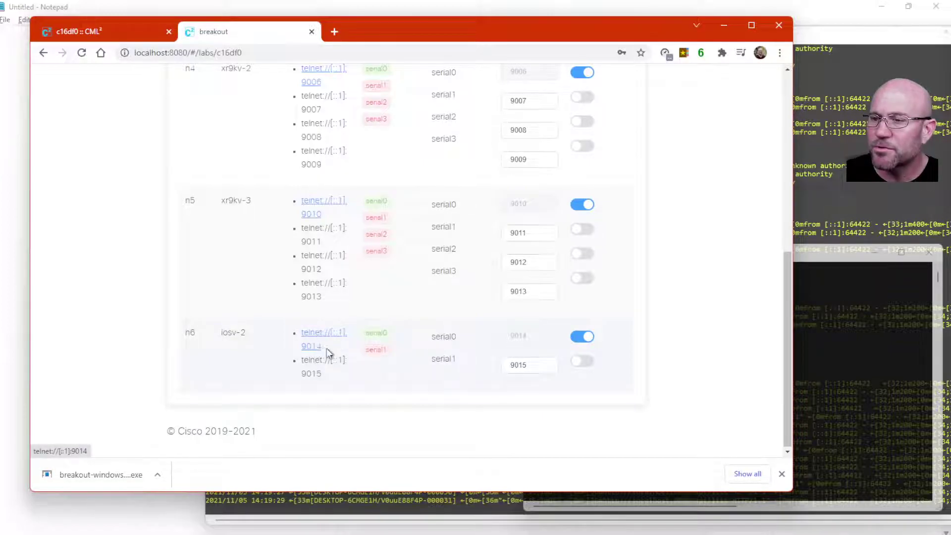
pyautogui.moveTo(374, 334)
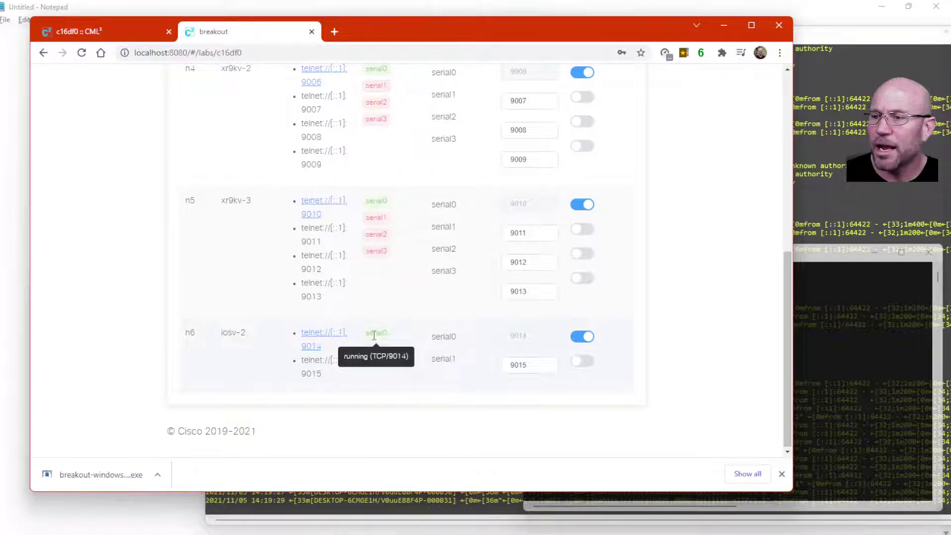
pyautogui.click(840, 356)
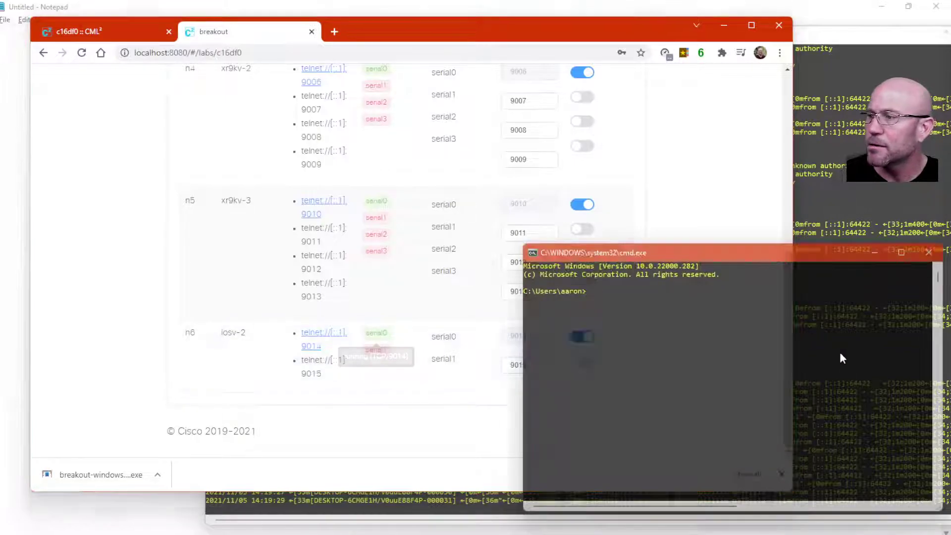
# Run 'telnet localhost 9014' to reach the iosv-2# console prompt
pyautogui.write('telnet localhost 9014')
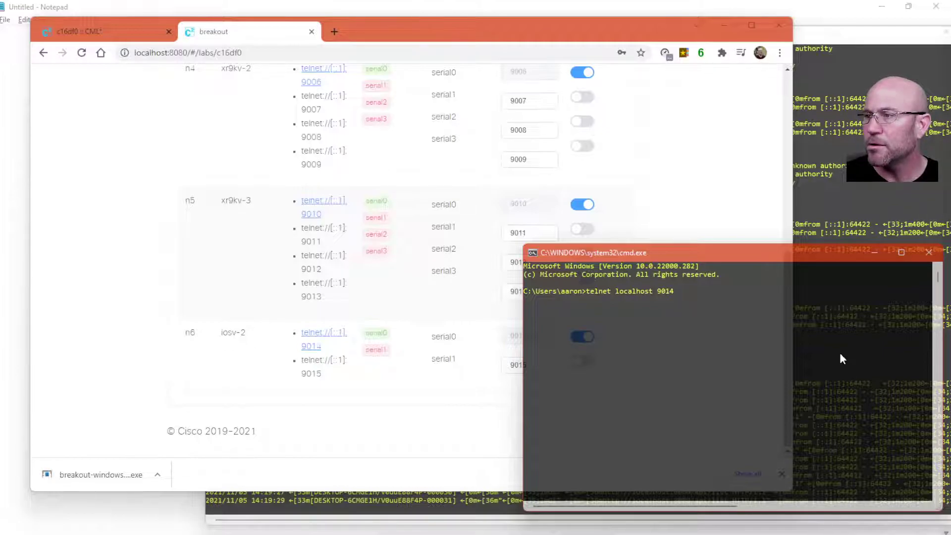
pyautogui.press('Return')
pyautogui.press('Return')
pyautogui.press('Return')
pyautogui.press('Return')
pyautogui.press('Return')
pyautogui.press('Return')
pyautogui.press('Return')
pyautogui.press('Return')
pyautogui.press('Return')
pyautogui.press('Return')
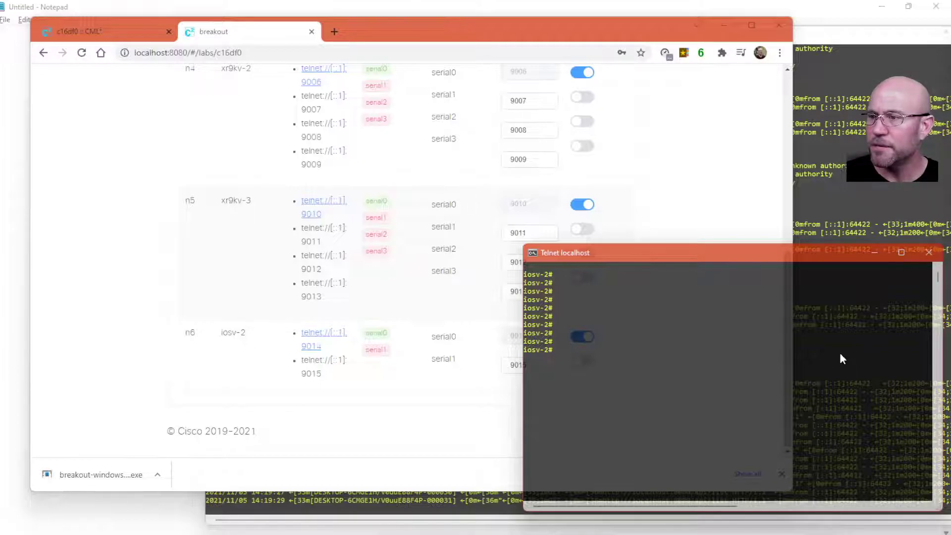
# Run 'sh ip ro' on iosv-2, showing the default route via 192.168.2.1 and 192.168.2.0/24
pyautogui.write('sh ip ro')
pyautogui.press('Return')
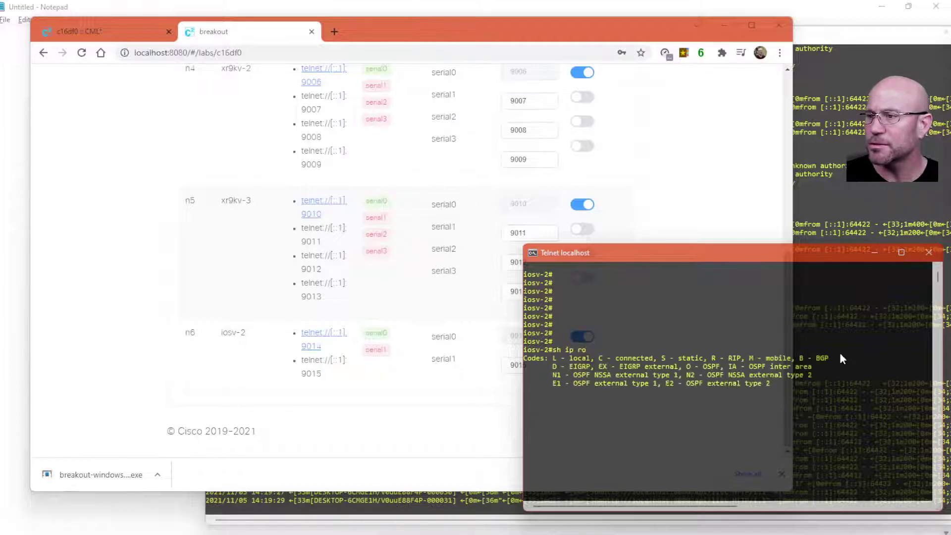
pyautogui.press('Return')
pyautogui.press('Return')
pyautogui.press('Return')
pyautogui.press('Return')
pyautogui.press('Return')
pyautogui.press('Return')
pyautogui.press('Return')
pyautogui.press('Return')
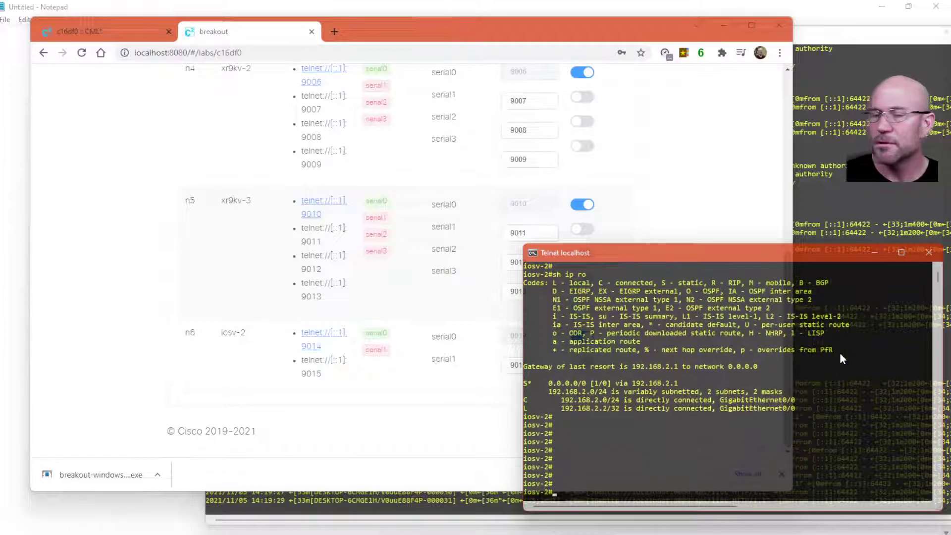